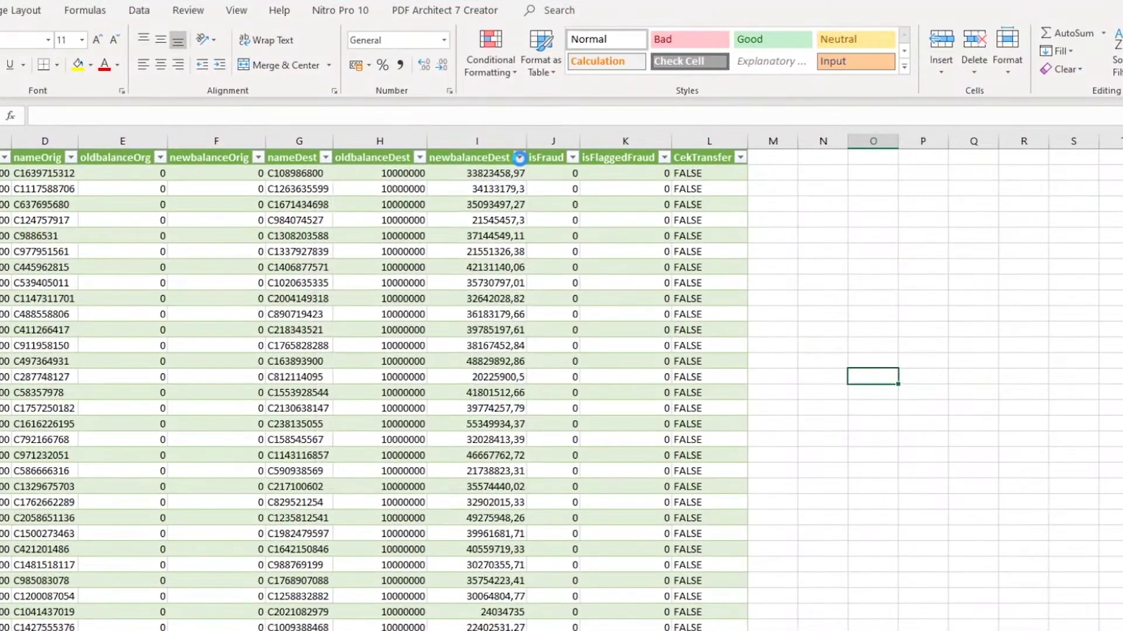
- Sort the table by newbalanceDest, largest first, so 356015889,4 is at the top
left_click(524, 139)
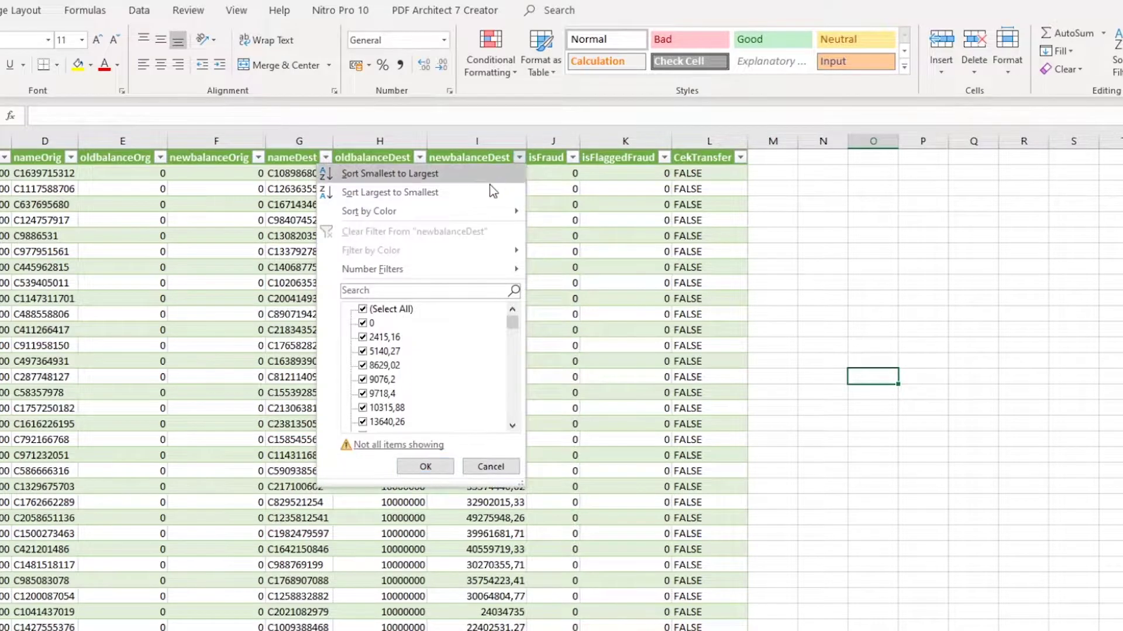
left_click(432, 193)
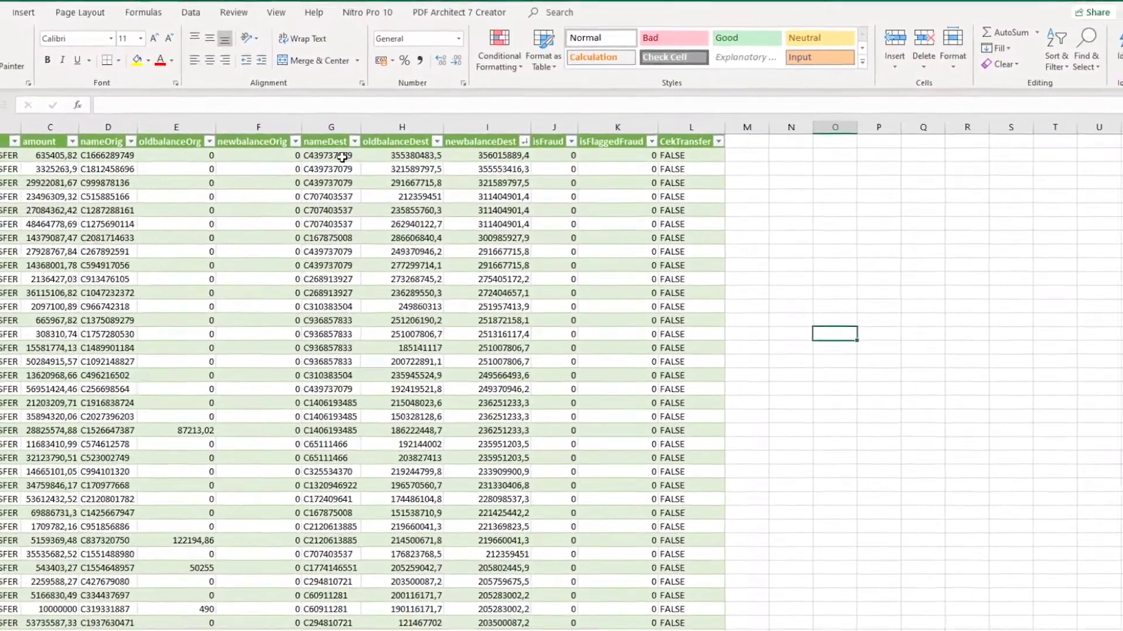
- Copy the 50 nameDest values and add a new blank Sheet4 after Sheet3
left_click_drag(312, 175, 311, 377)
mouse_move(387, 342)
left_mouse_down()
mouse_move(378, 607)
mouse_move(376, 579)
left_mouse_up()
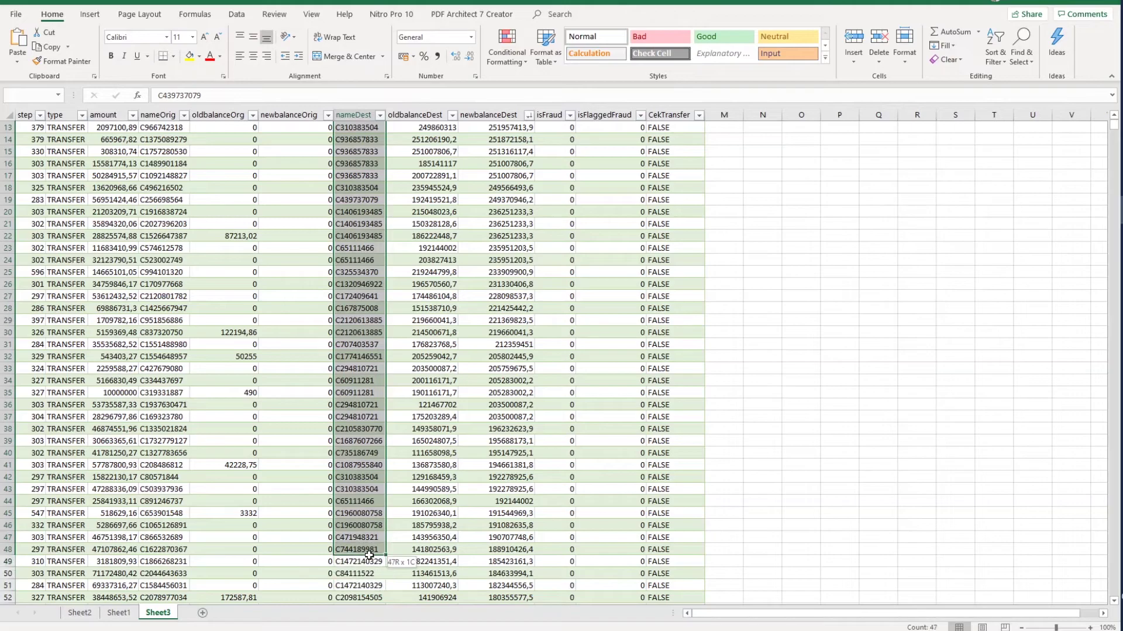
left_click_drag(376, 578, 375, 579)
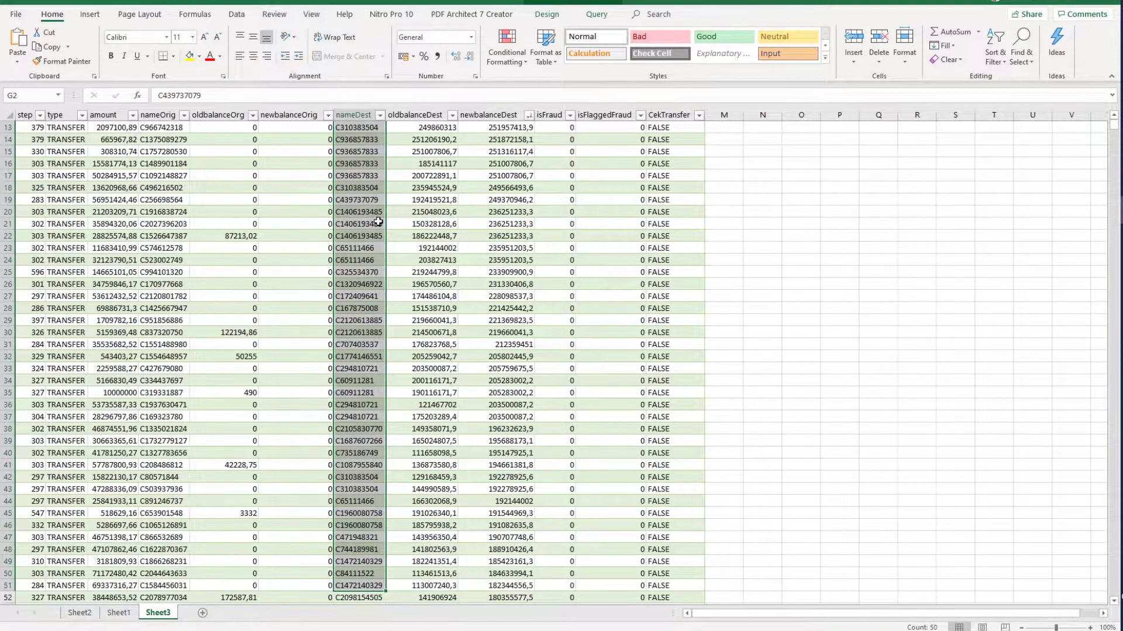
right_click(358, 186)
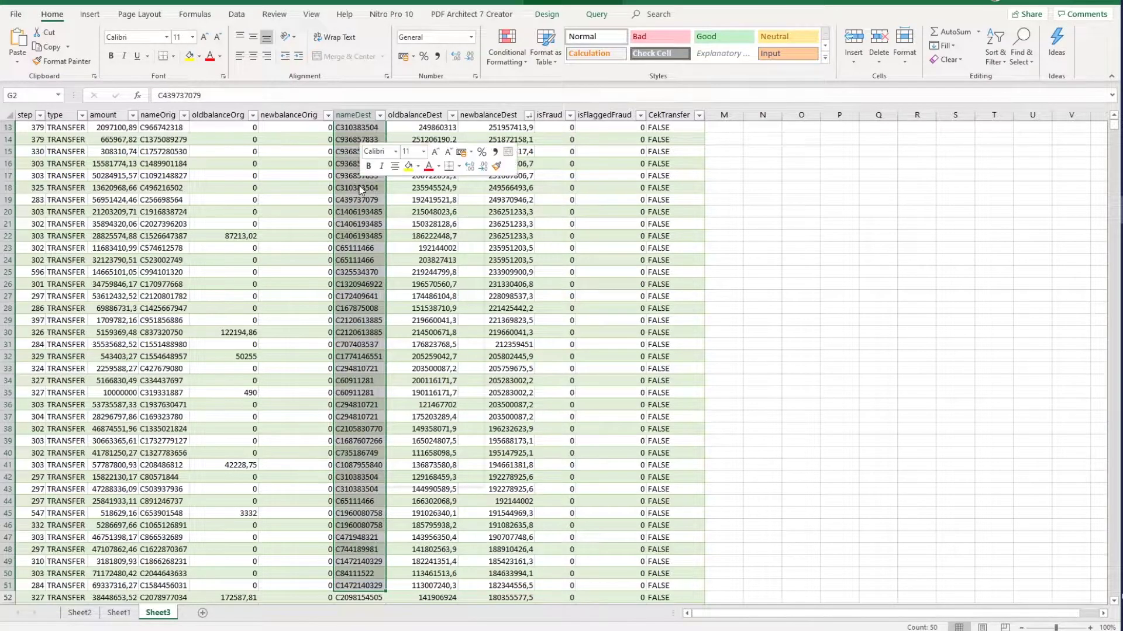
key("Escape")
key("ctrl+c")
scroll(377, 212, "up", 4)
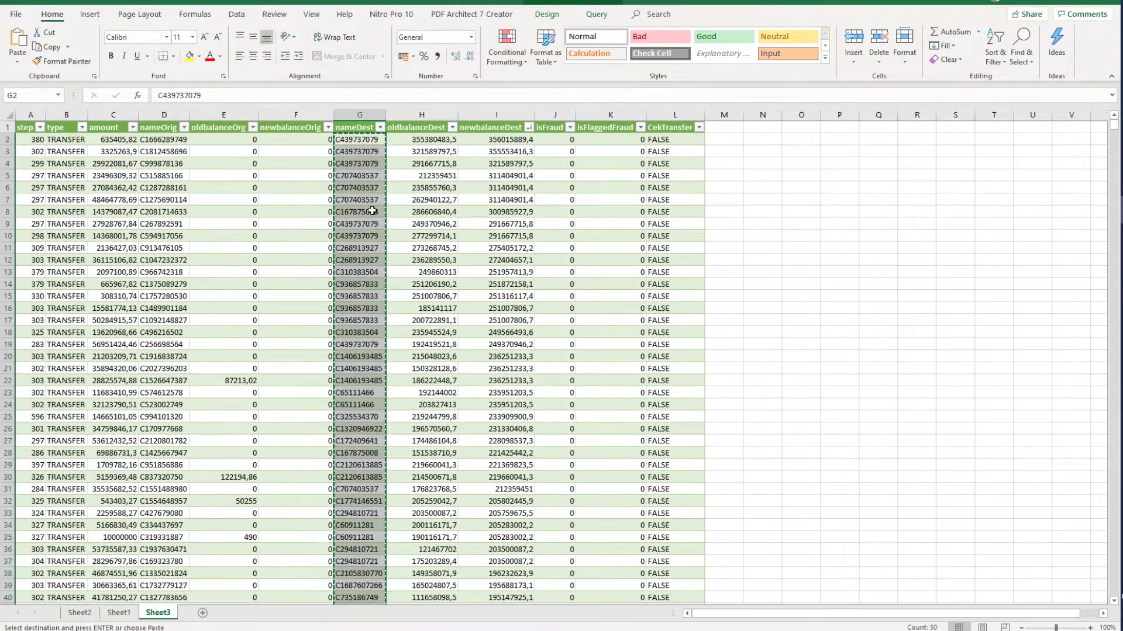
left_click(202, 613)
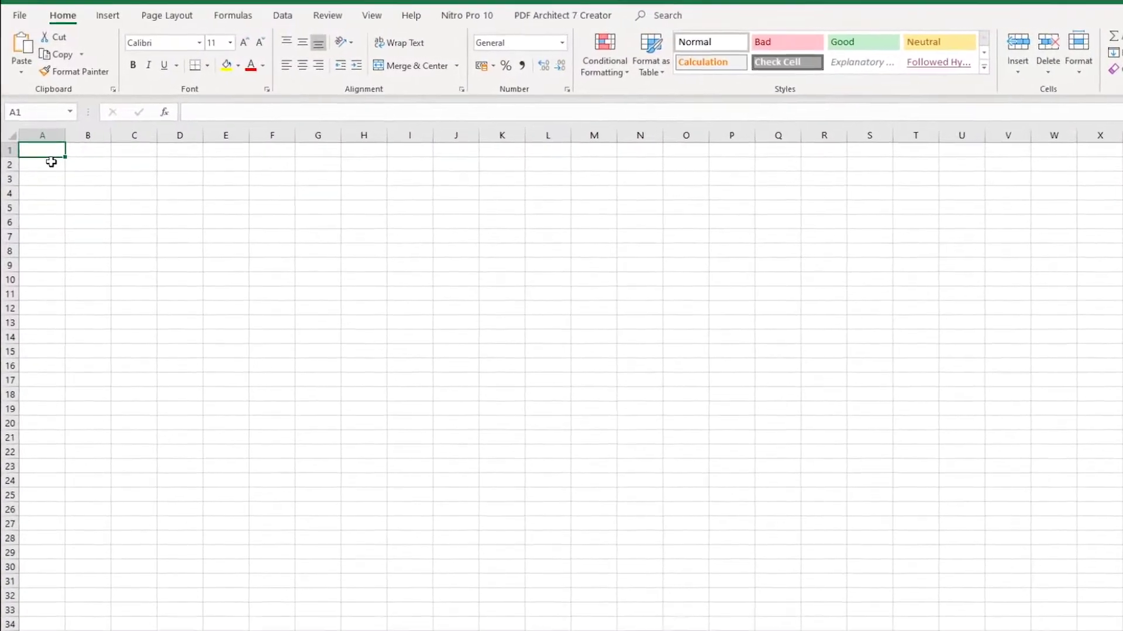
- Paste the copied nameDest values into A3 and autofit column A to the IDs
left_click(53, 190)
right_click(52, 189)
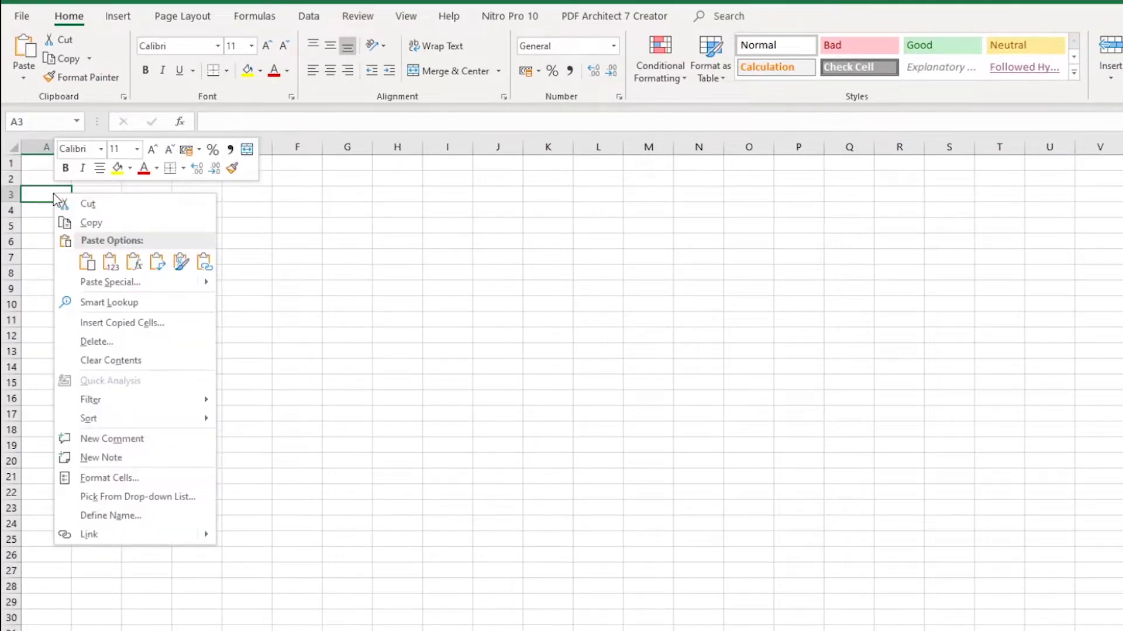
left_click(109, 262)
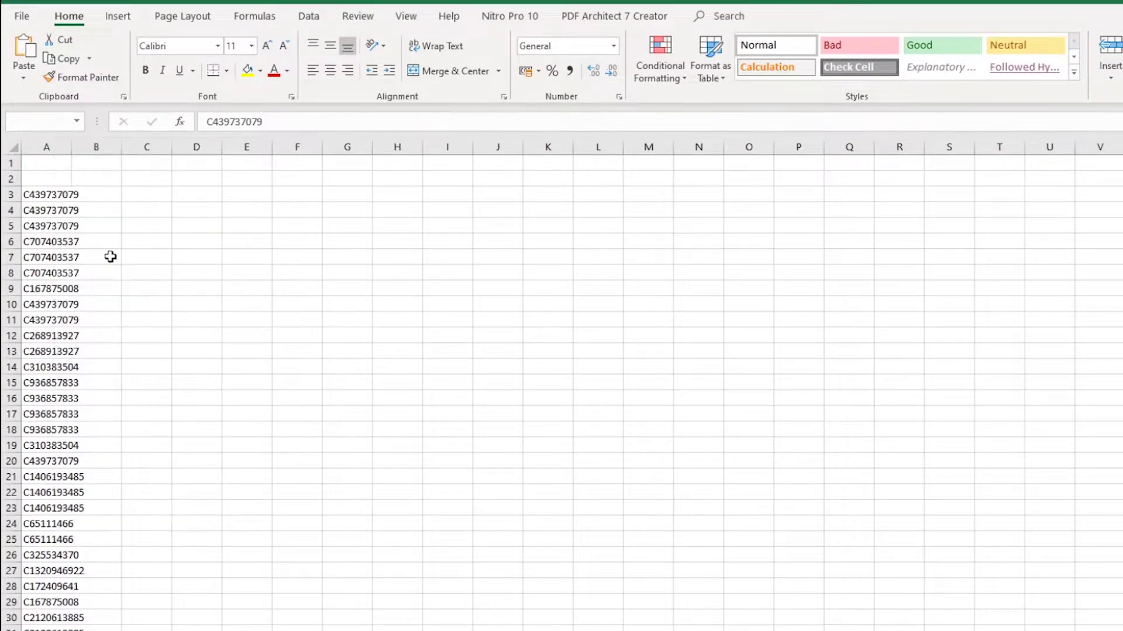
double_click(71, 147)
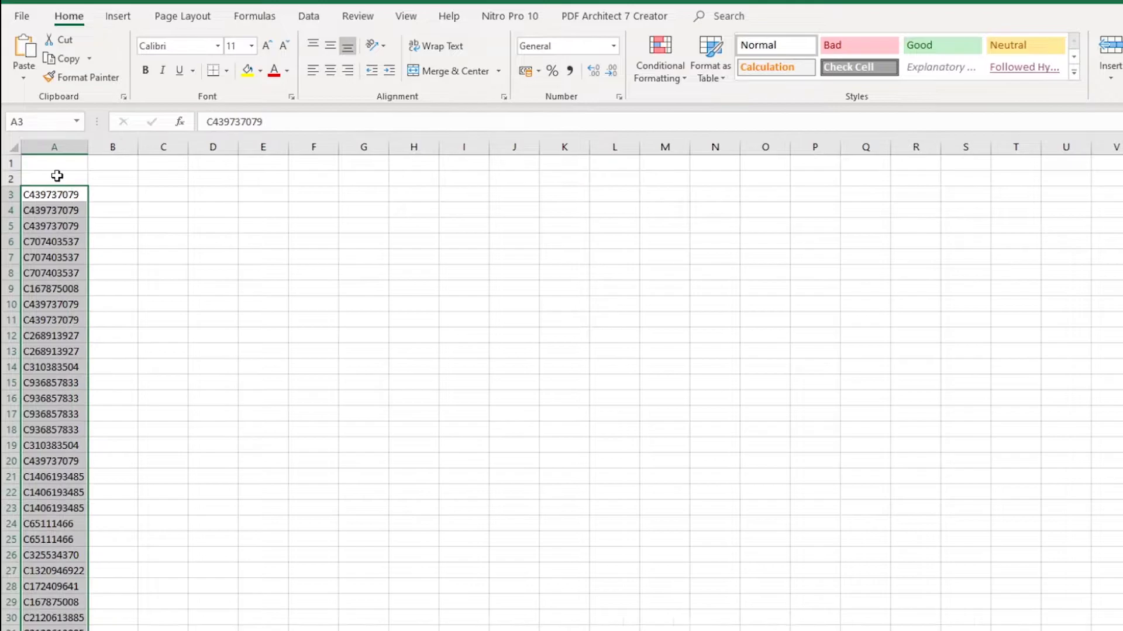
- Add a bold NameDest header in A2 and select all IDs from A3 down
left_click(57, 176)
type("Nam")
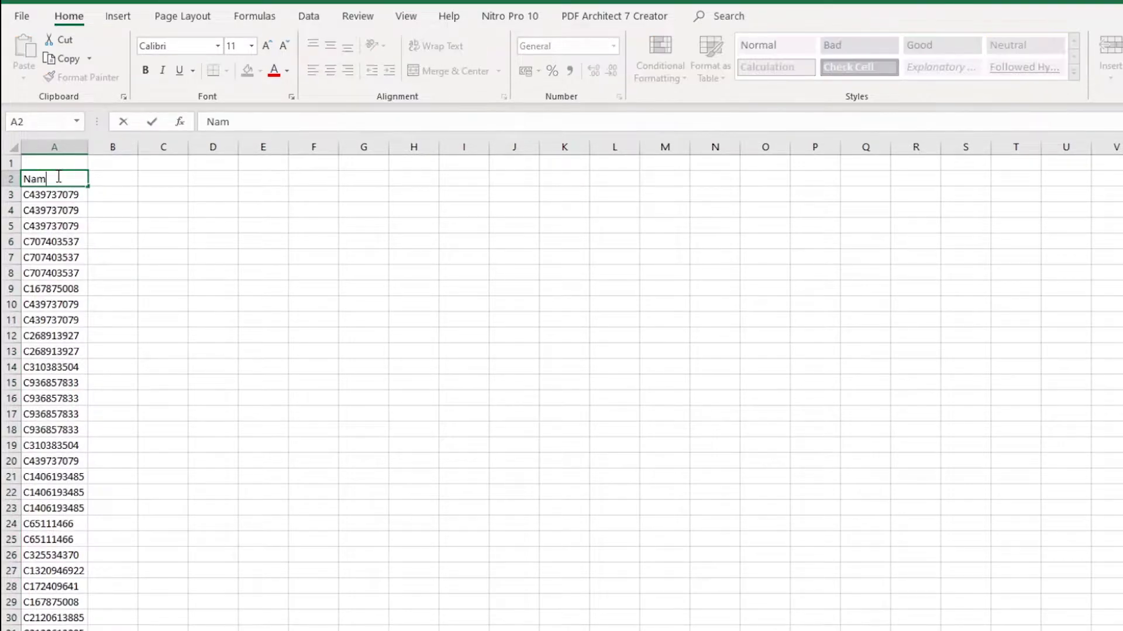
type("eDest")
key("Return")
left_click(57, 176)
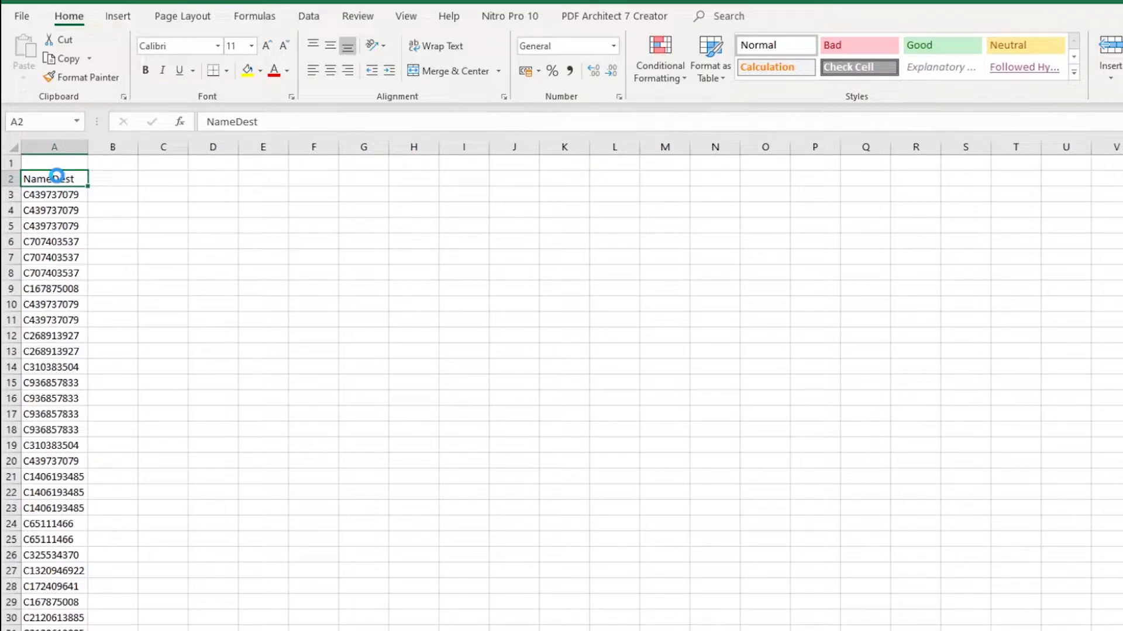
key("ctrl+b")
left_click(56, 193)
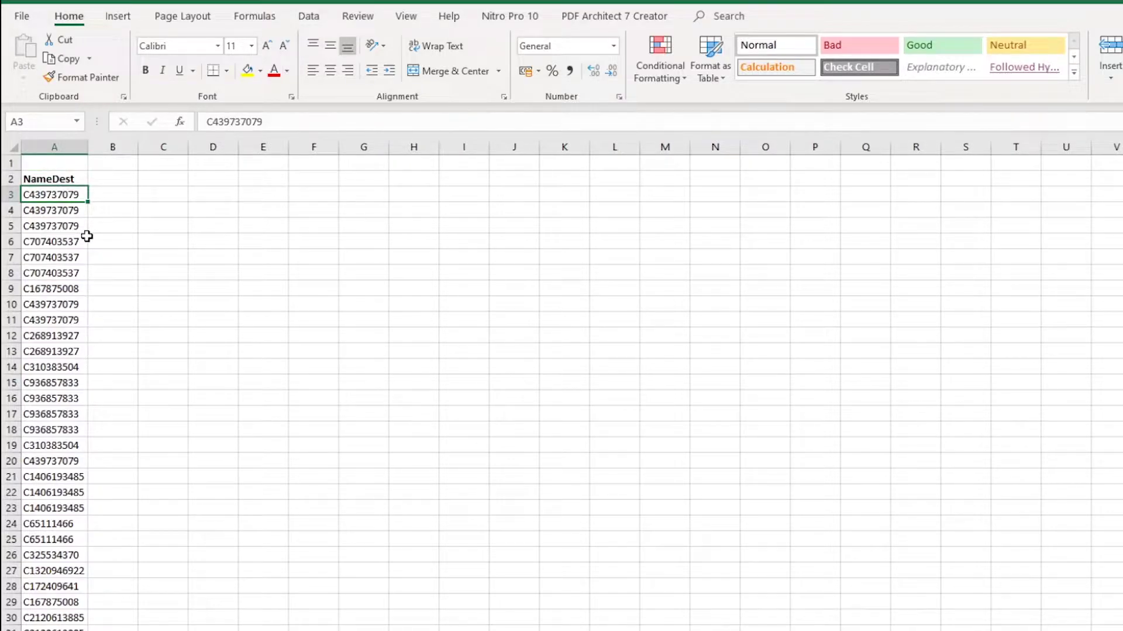
key("ctrl+shift+Down")
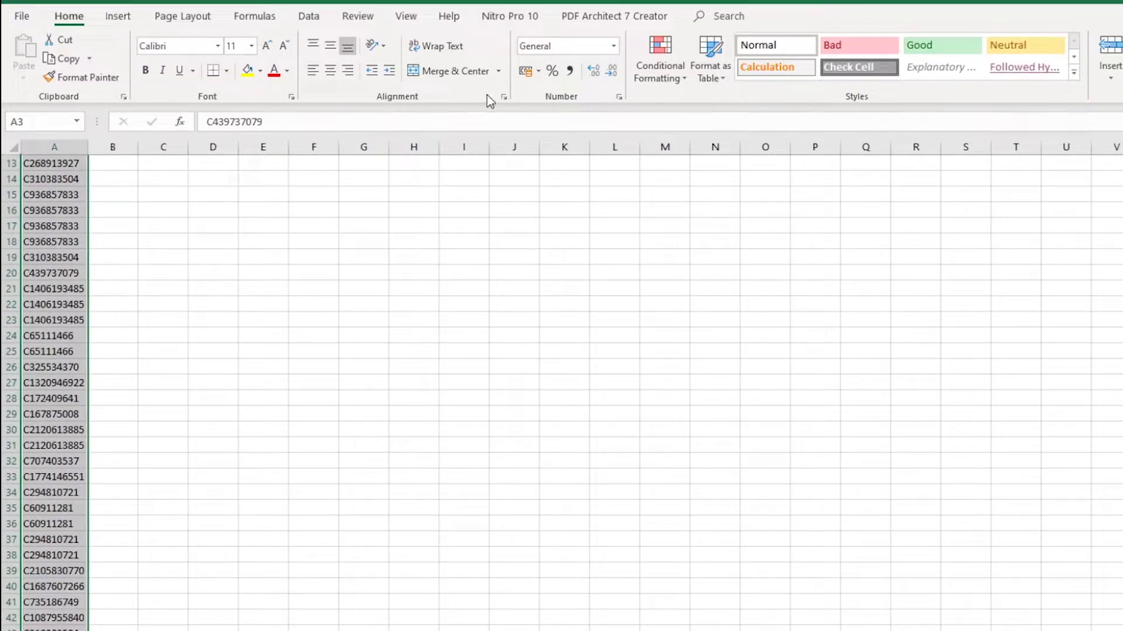
- Remove duplicates on NameDest, dropping 26 to leave 24 IDs, then select header and IDs
left_click(318, 21)
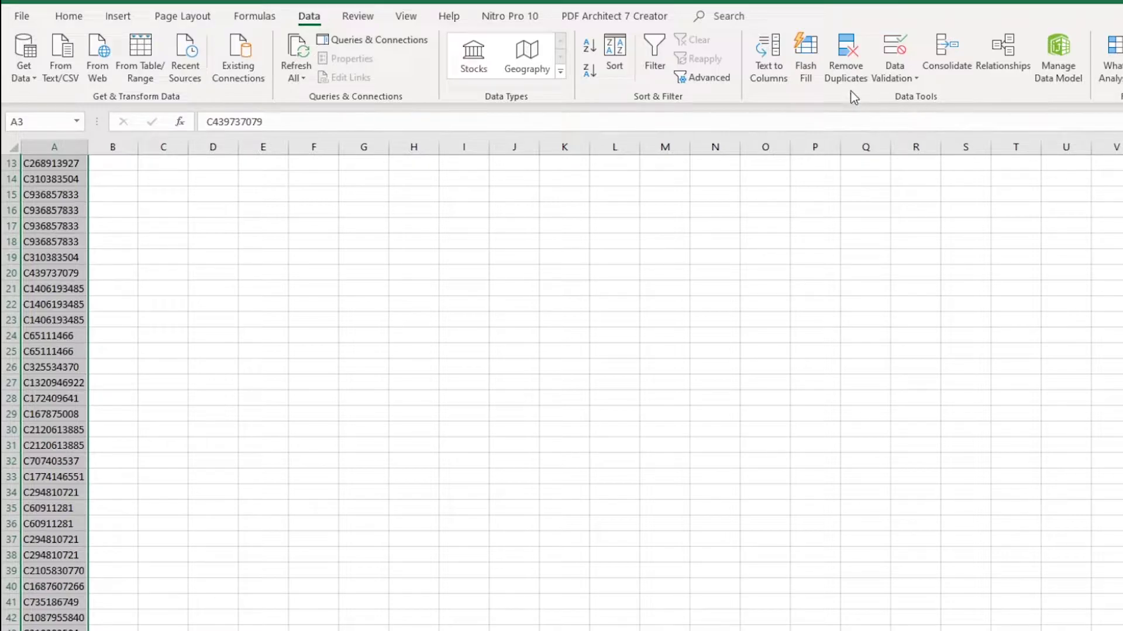
left_click(845, 52)
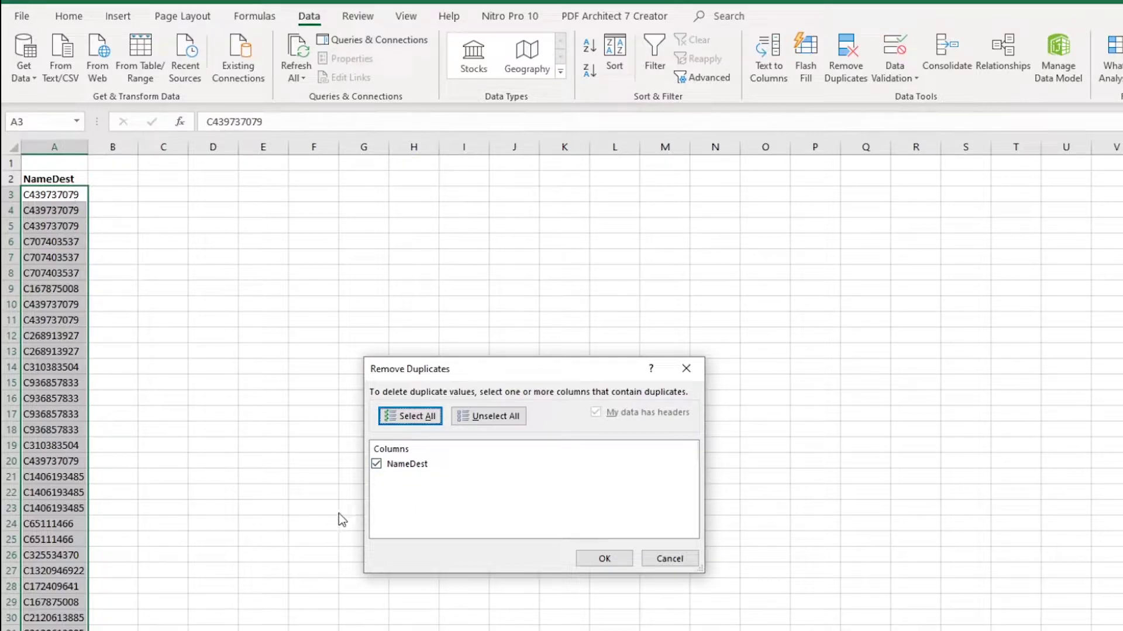
left_click(603, 559)
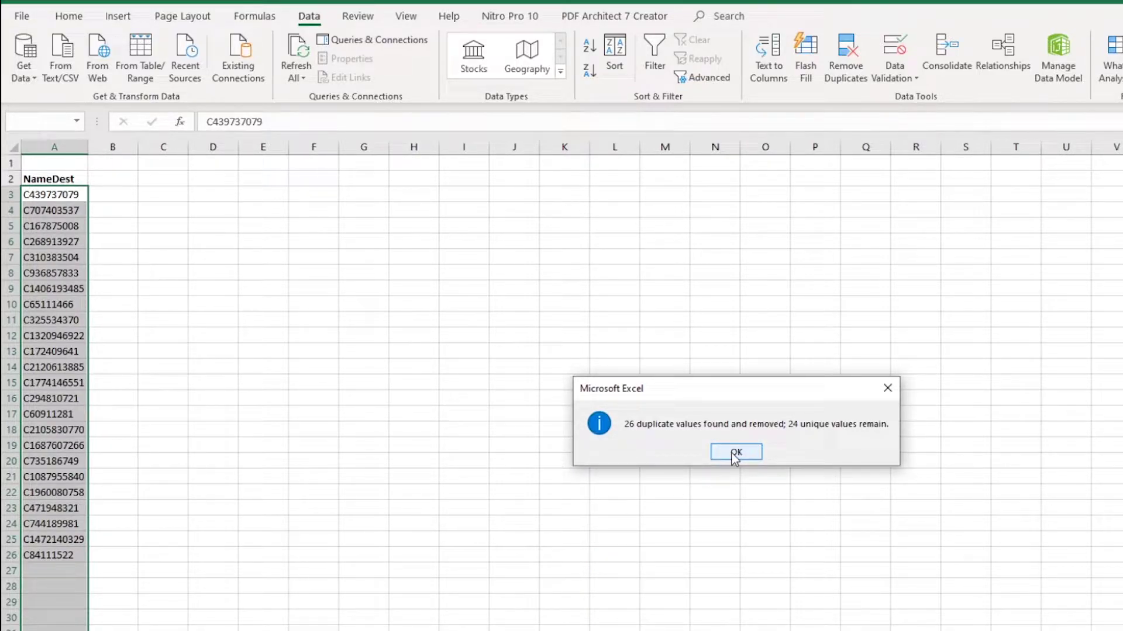
left_click(735, 452)
left_click(221, 337)
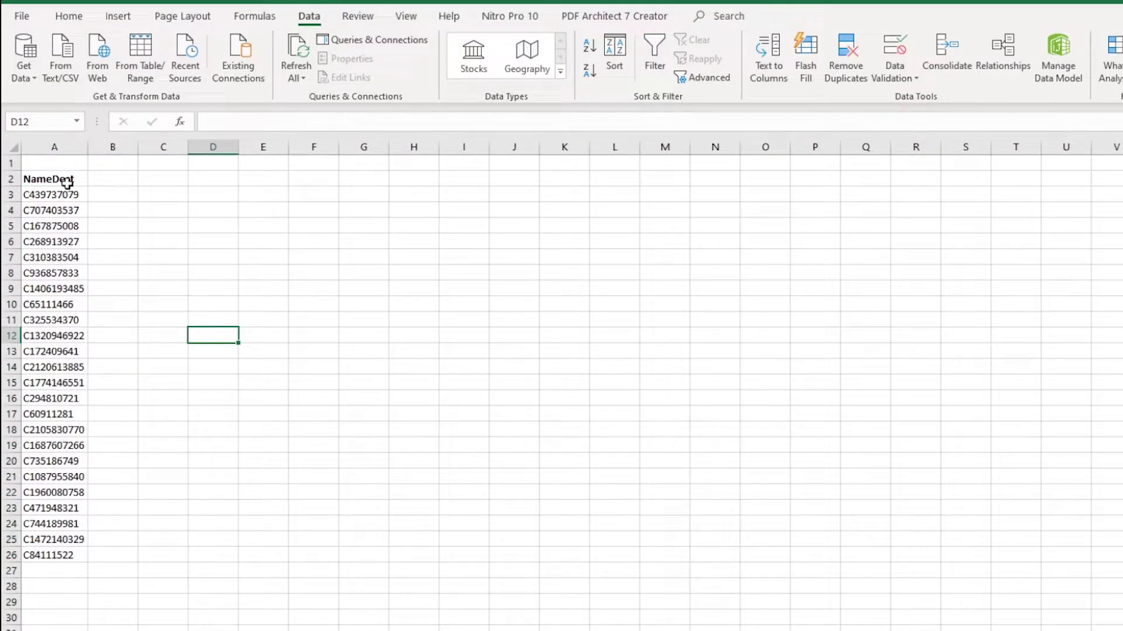
left_click_drag(66, 179, 73, 554)
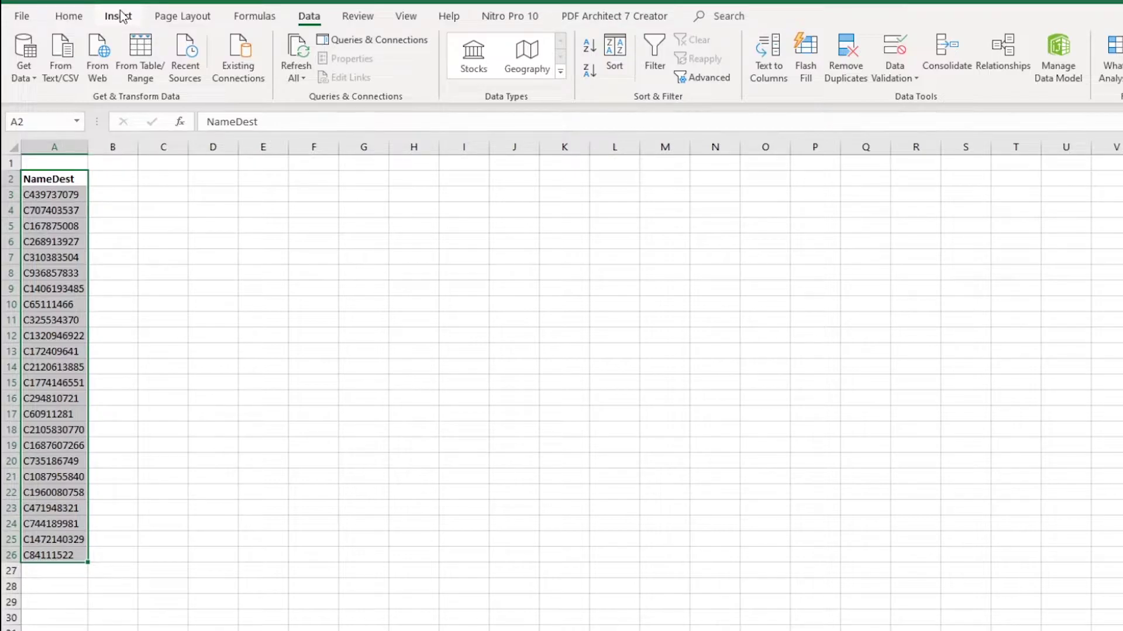
- Convert A2:A26 into a table with headers, creating Table3
left_click(137, 17)
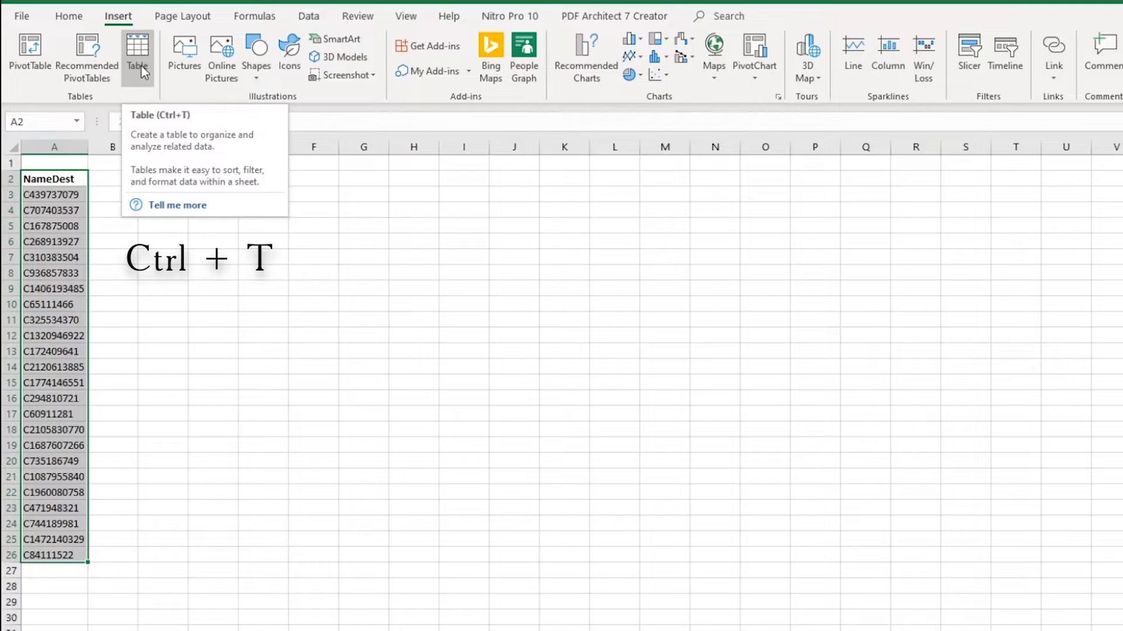
left_click(140, 69)
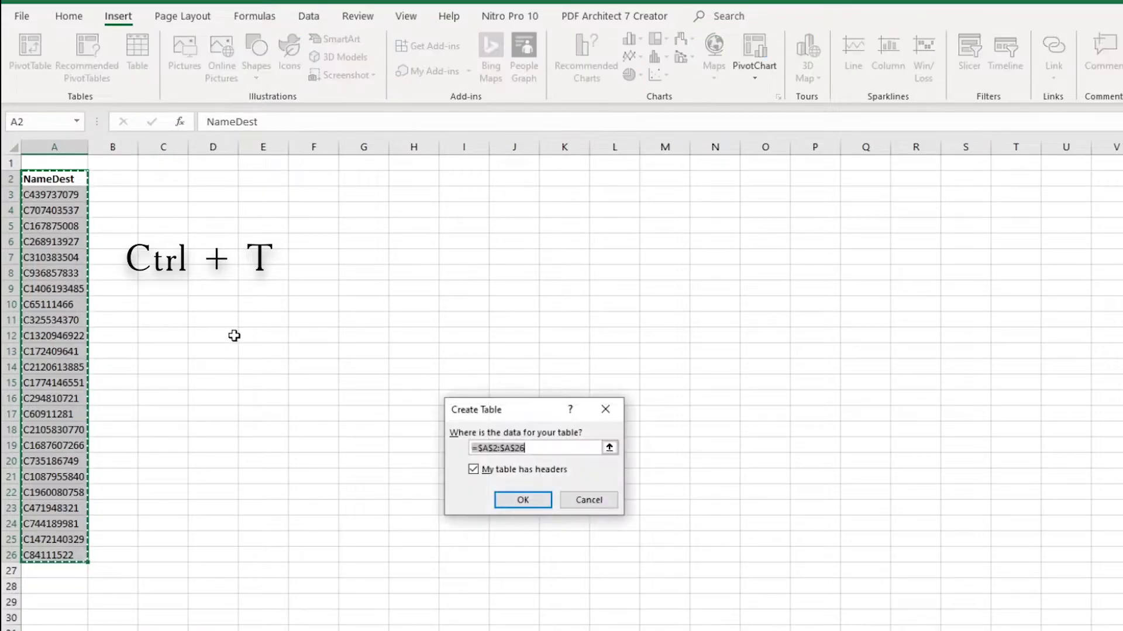
left_click(522, 501)
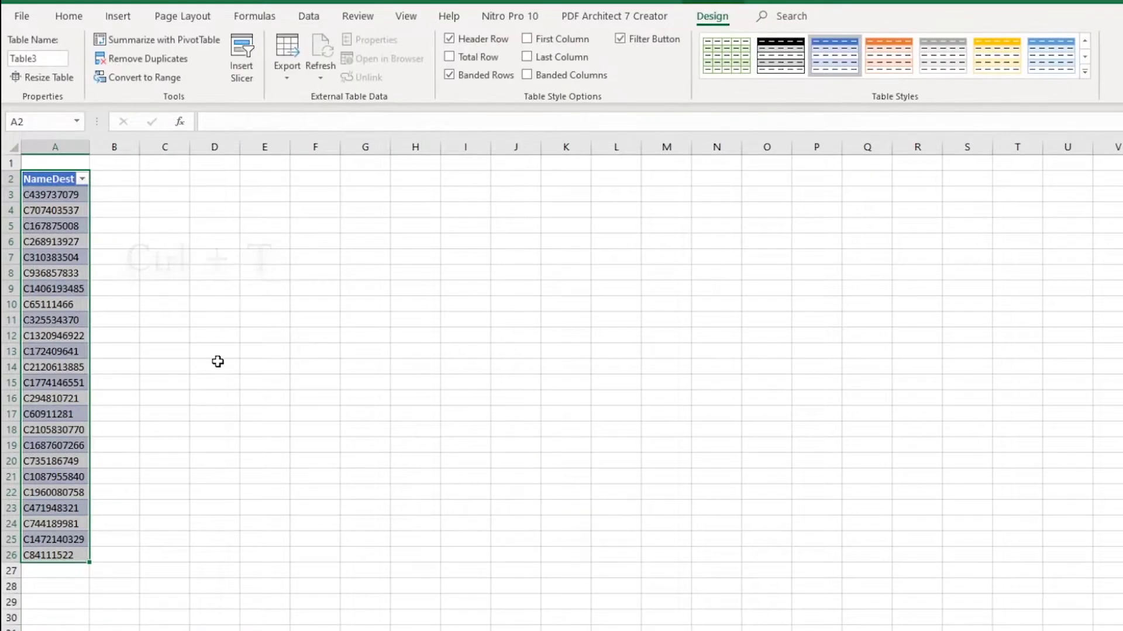
left_click(176, 236)
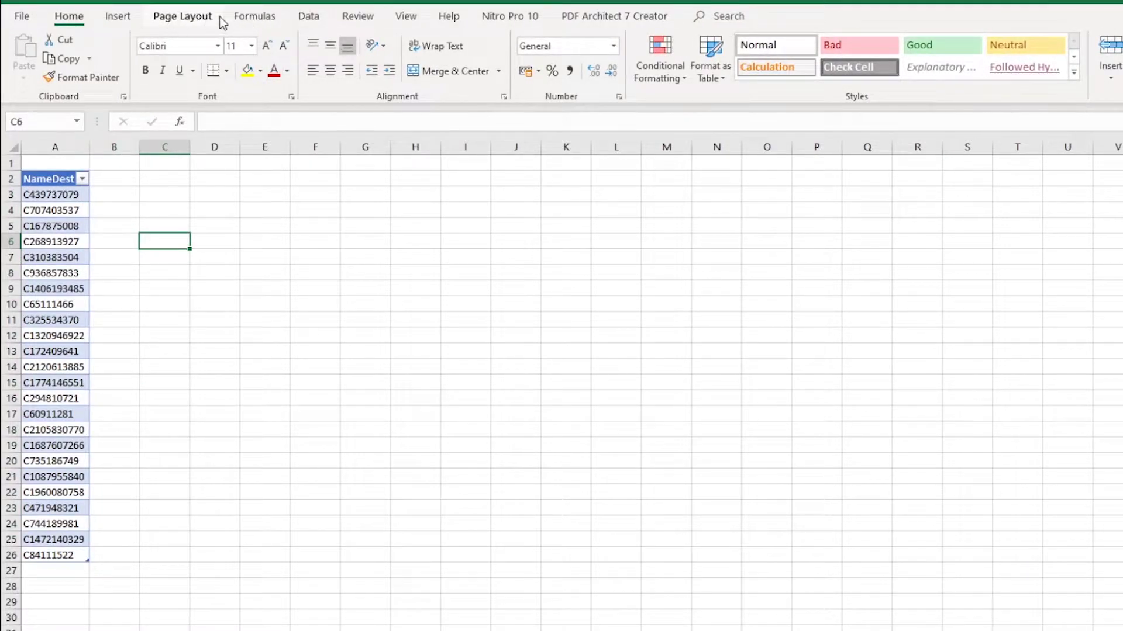
- Start a new Data Model relationship using Table3's NameDest column
left_click(308, 17)
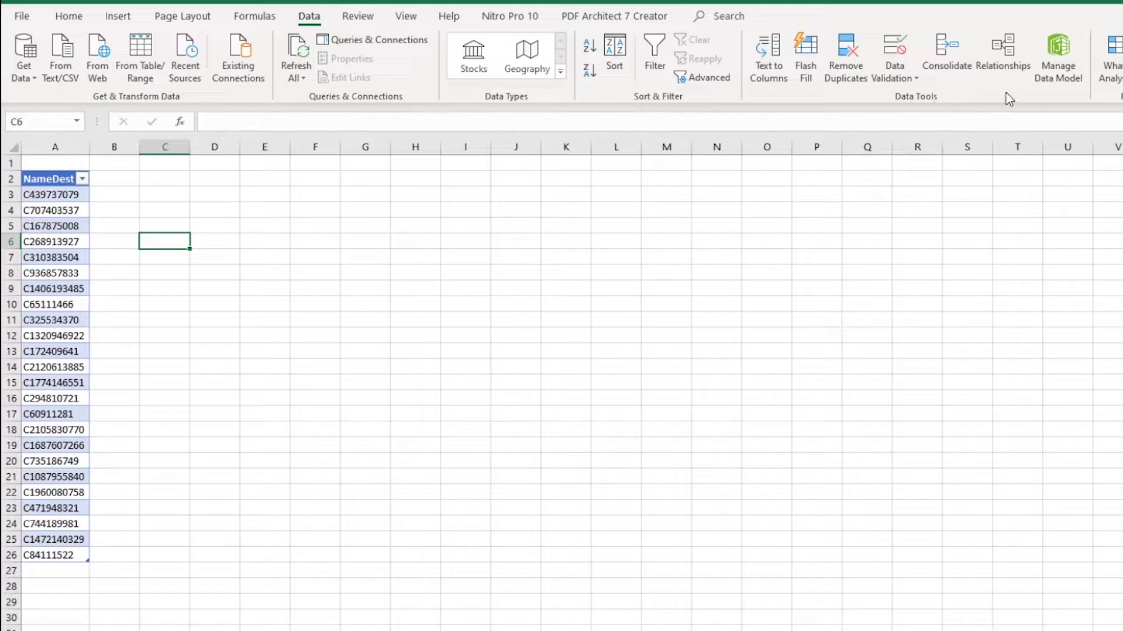
left_click(1008, 51)
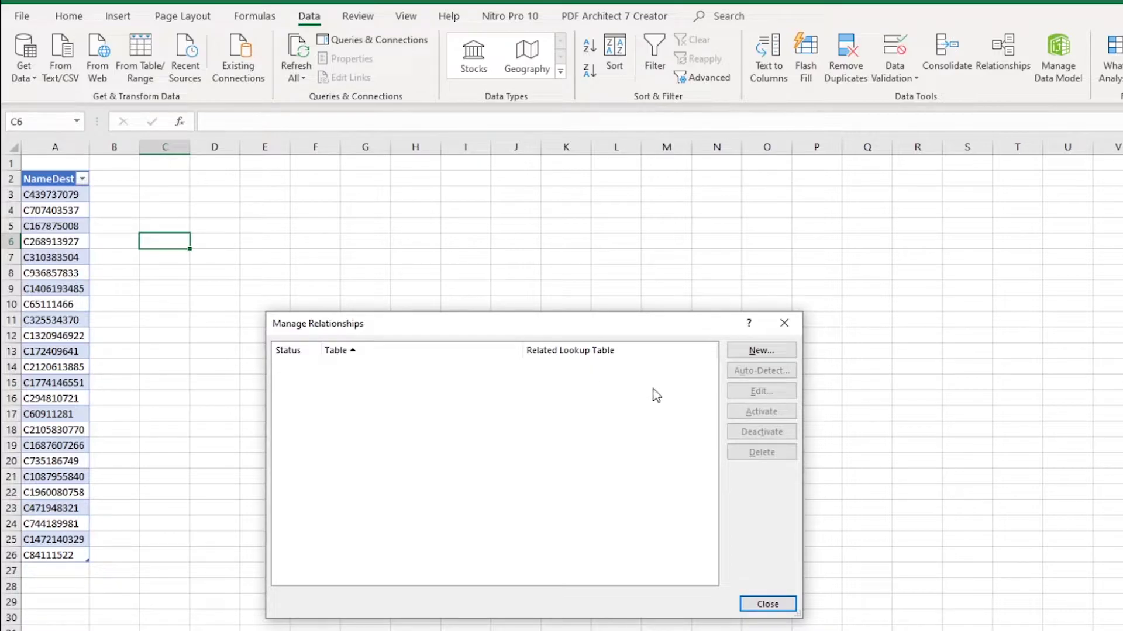
left_click(765, 353)
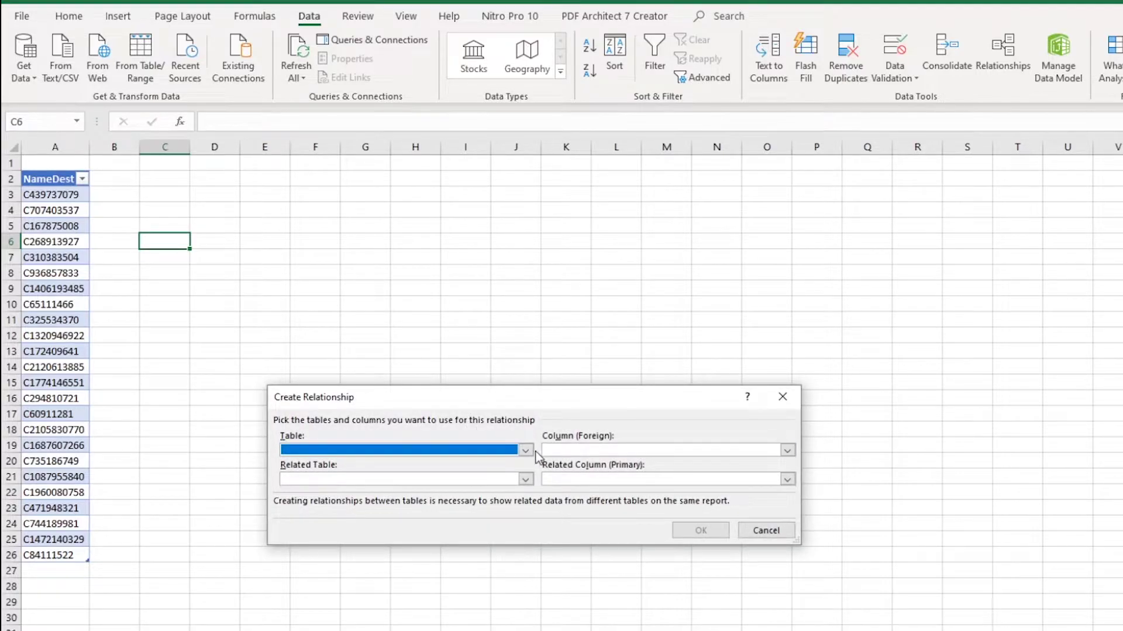
left_click(525, 451)
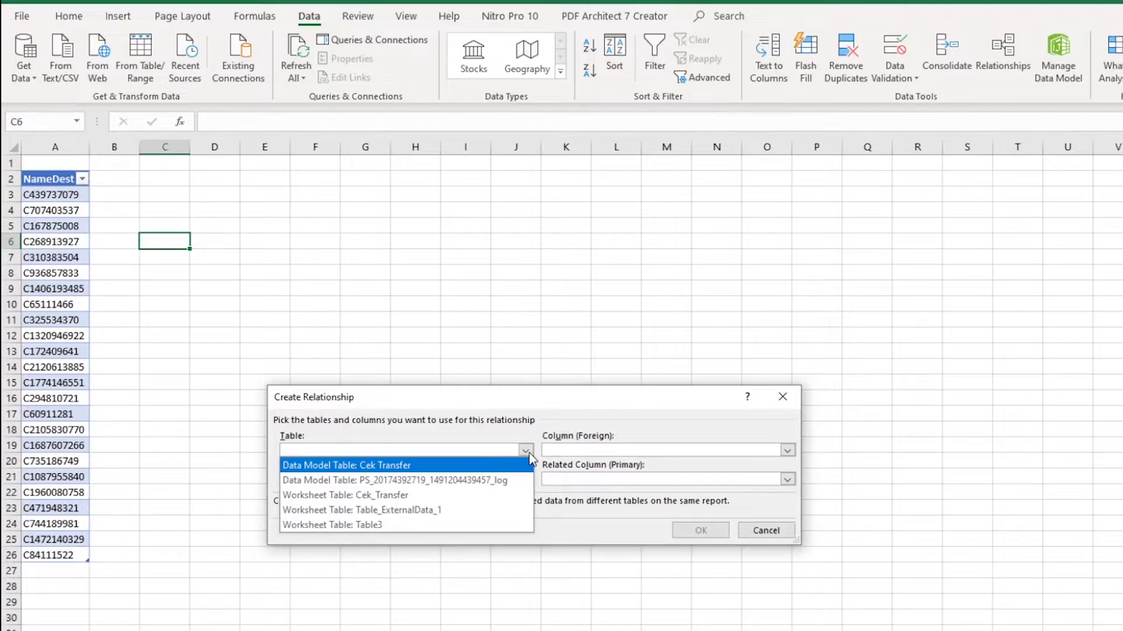
left_click(529, 455)
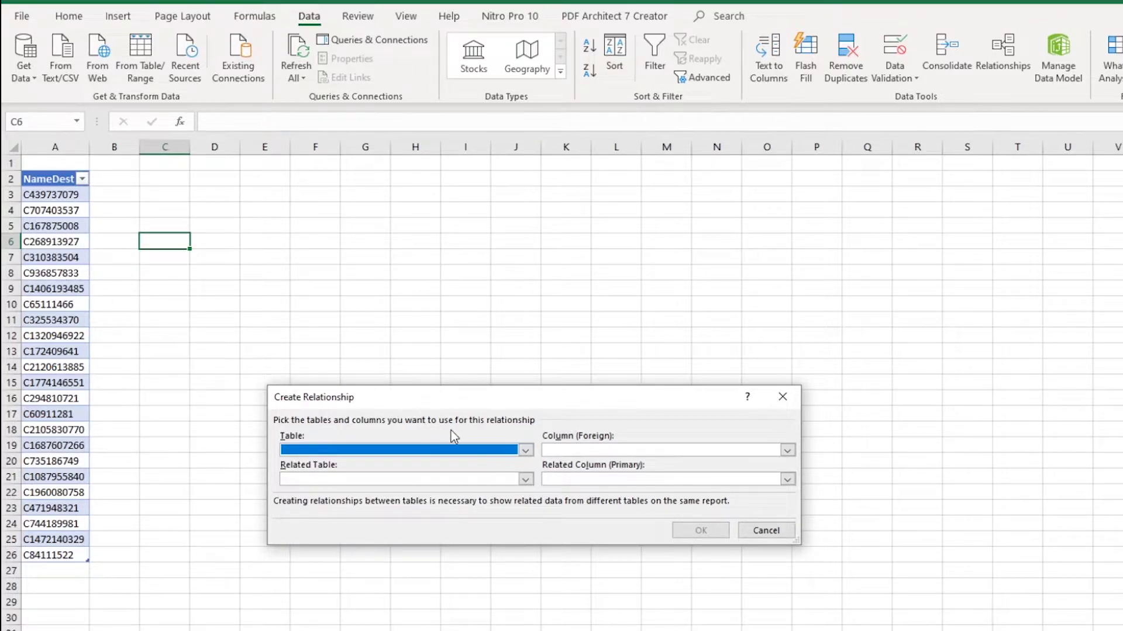
left_click(528, 456)
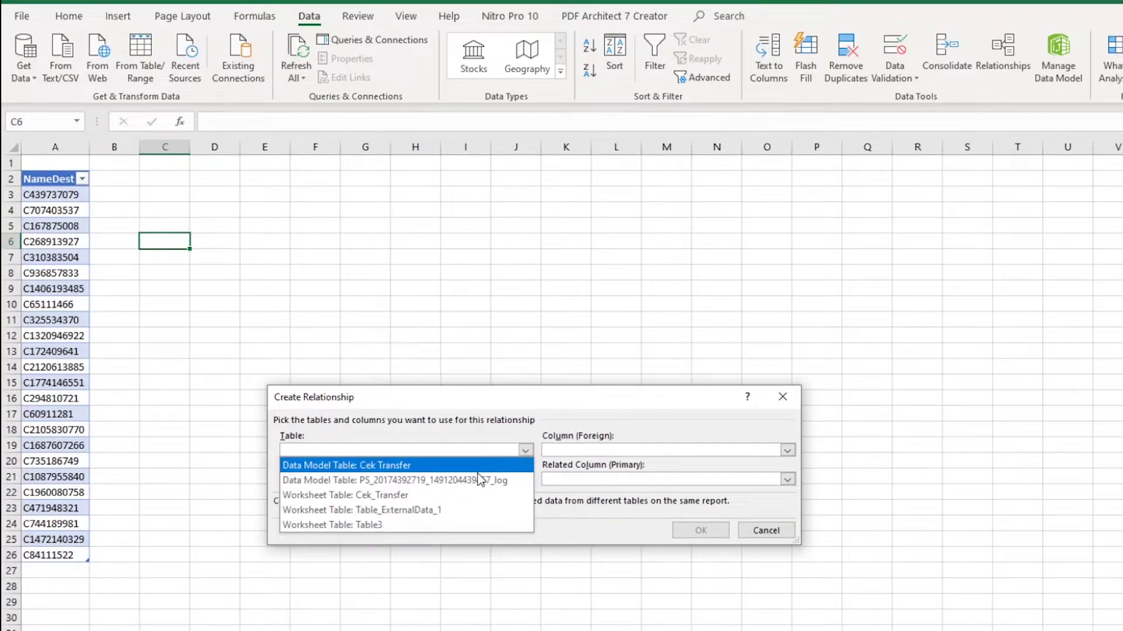
left_click(377, 526)
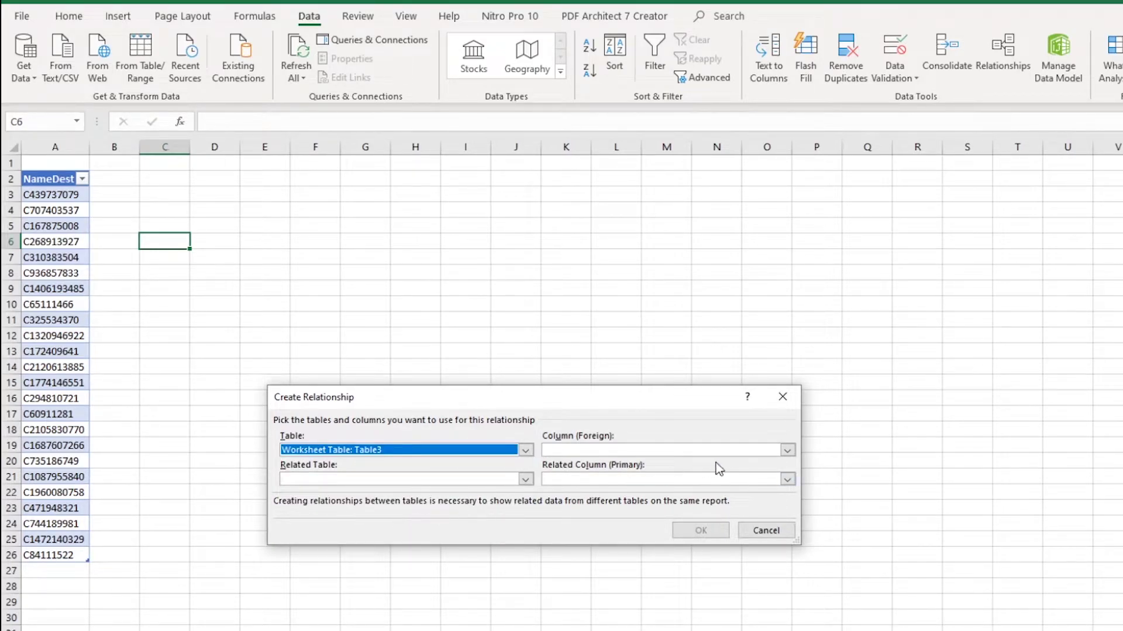
left_click(787, 451)
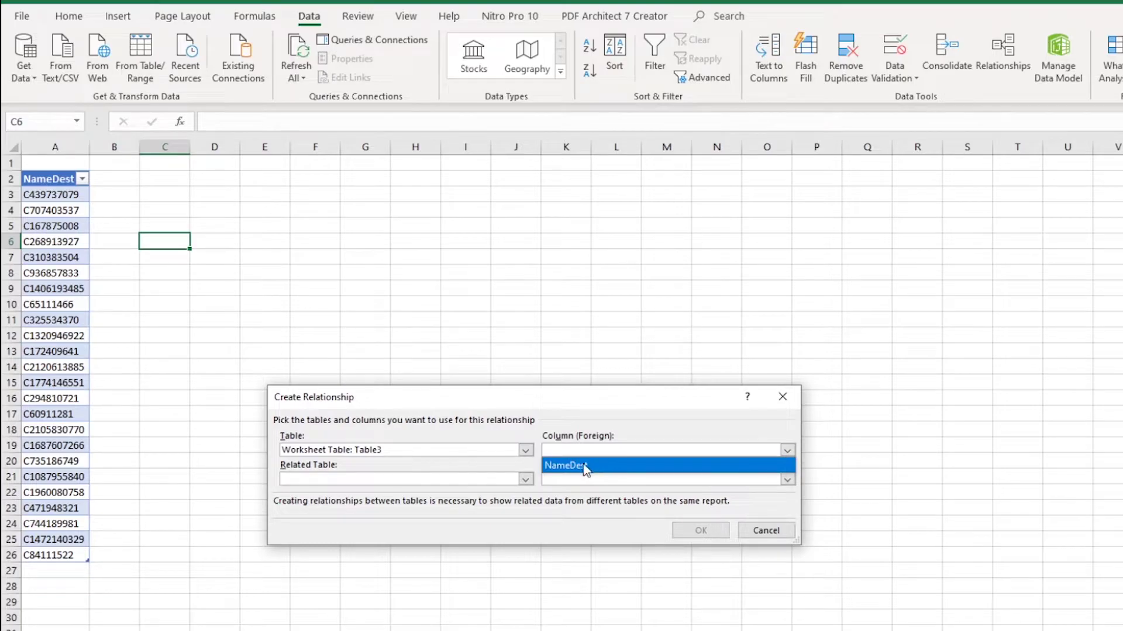
left_click(624, 466)
left_click(525, 480)
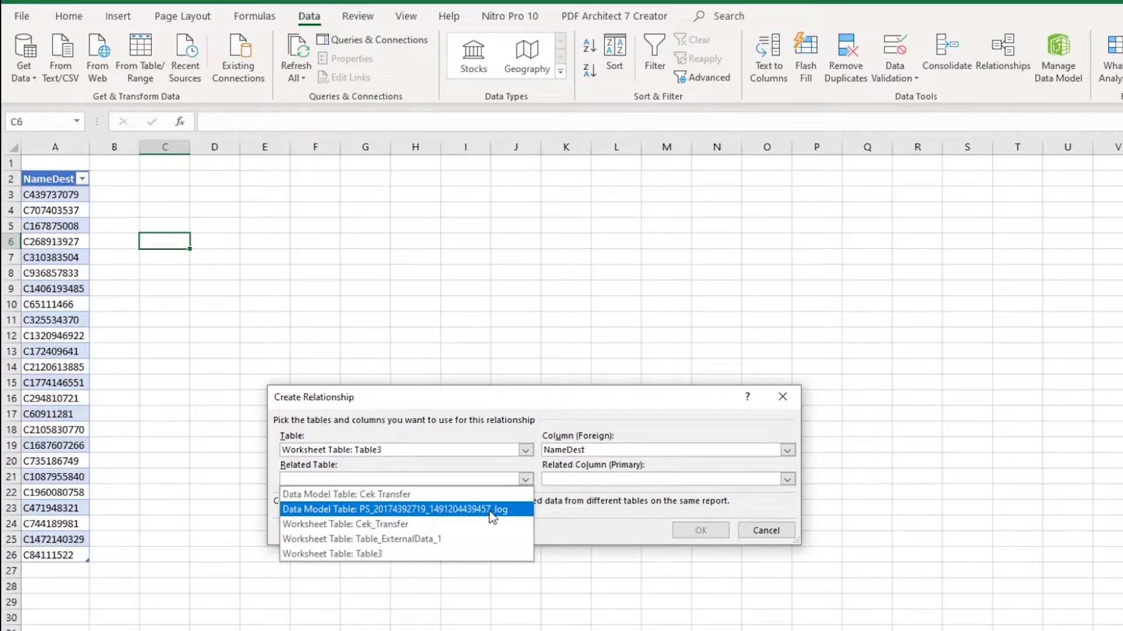
left_click(450, 510)
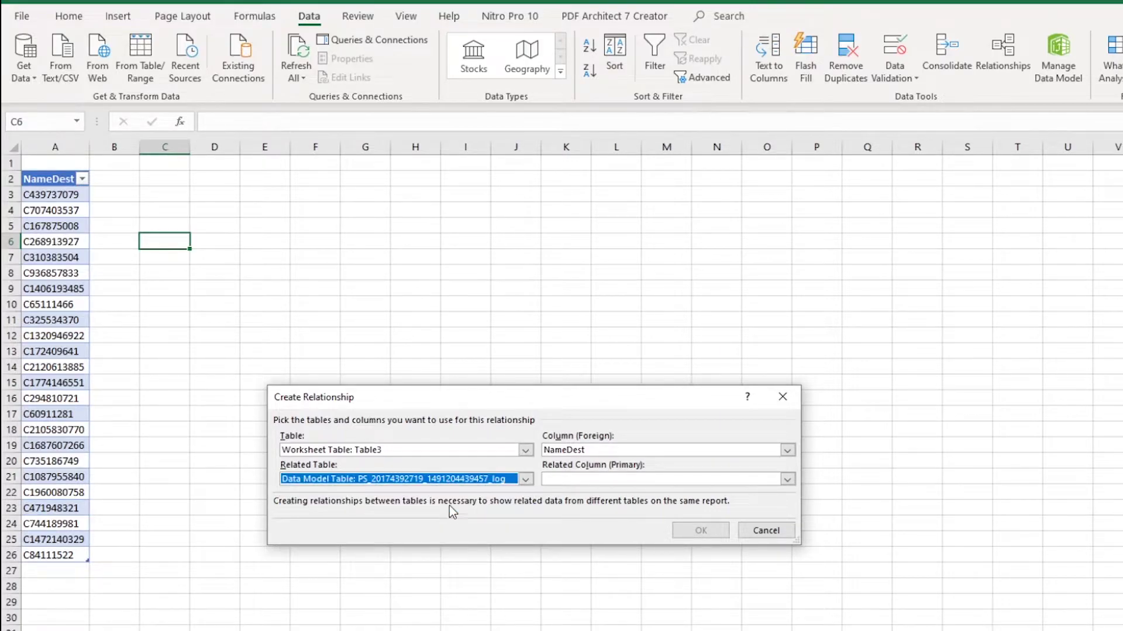
left_click(787, 481)
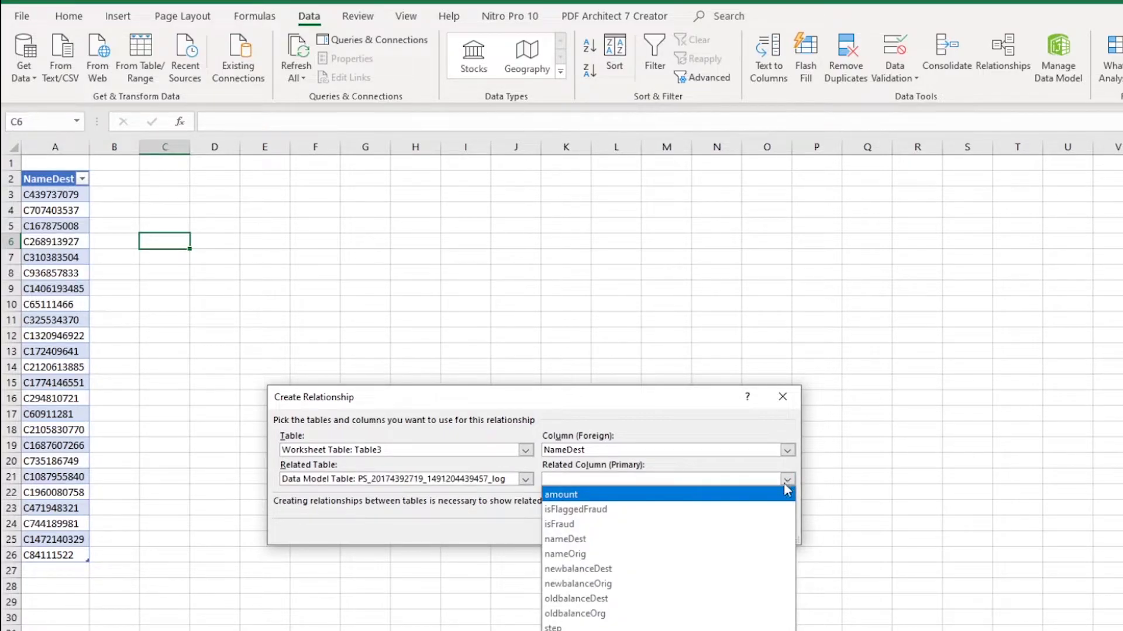
left_click(571, 540)
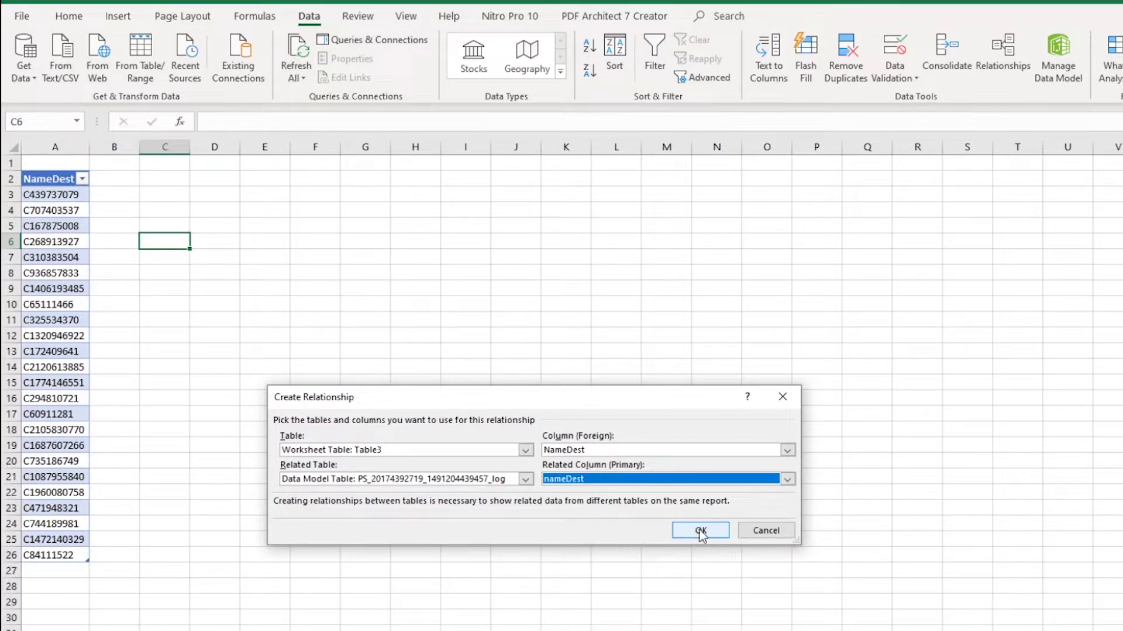
left_click(699, 532)
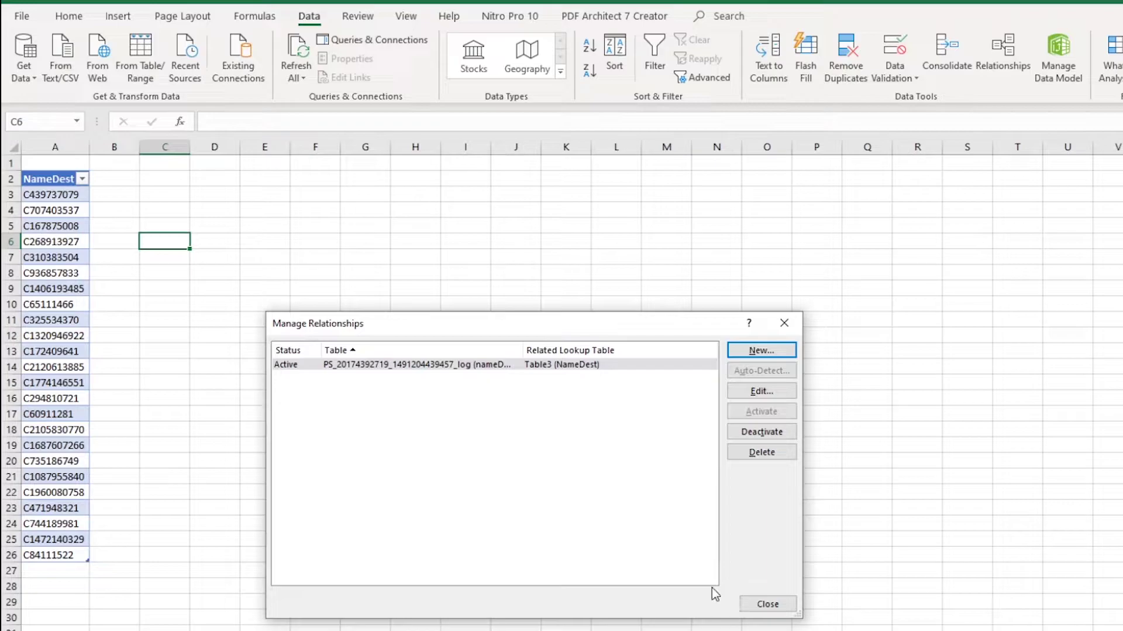
left_click(767, 605)
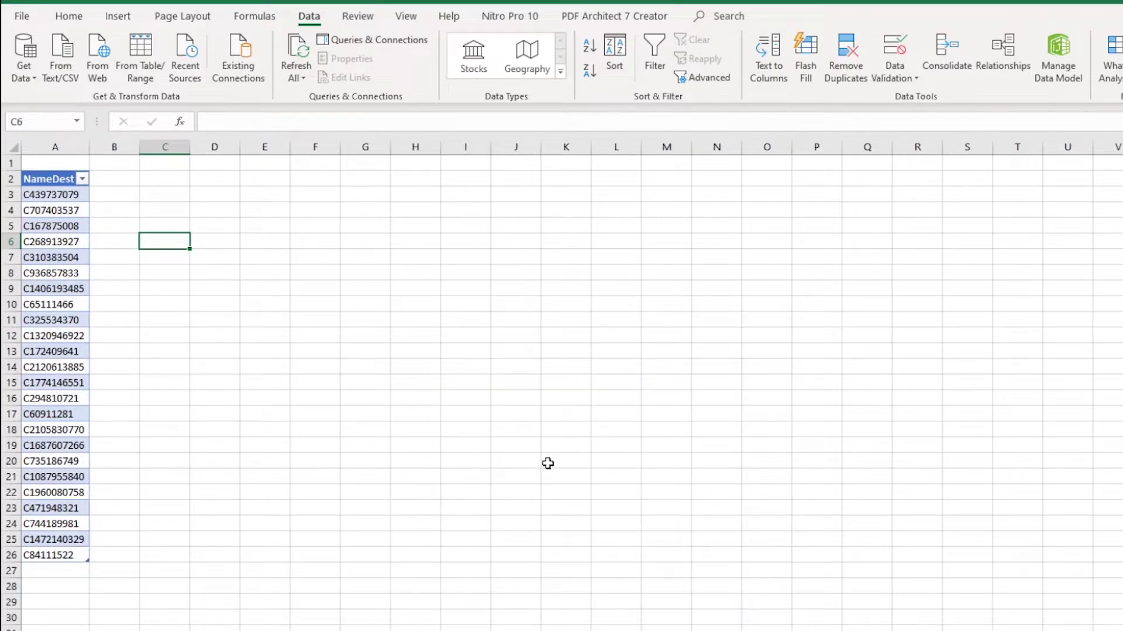
- Insert a PivotTable from the workbook's Data Model at cell E2 of Sheet4
left_click(274, 185)
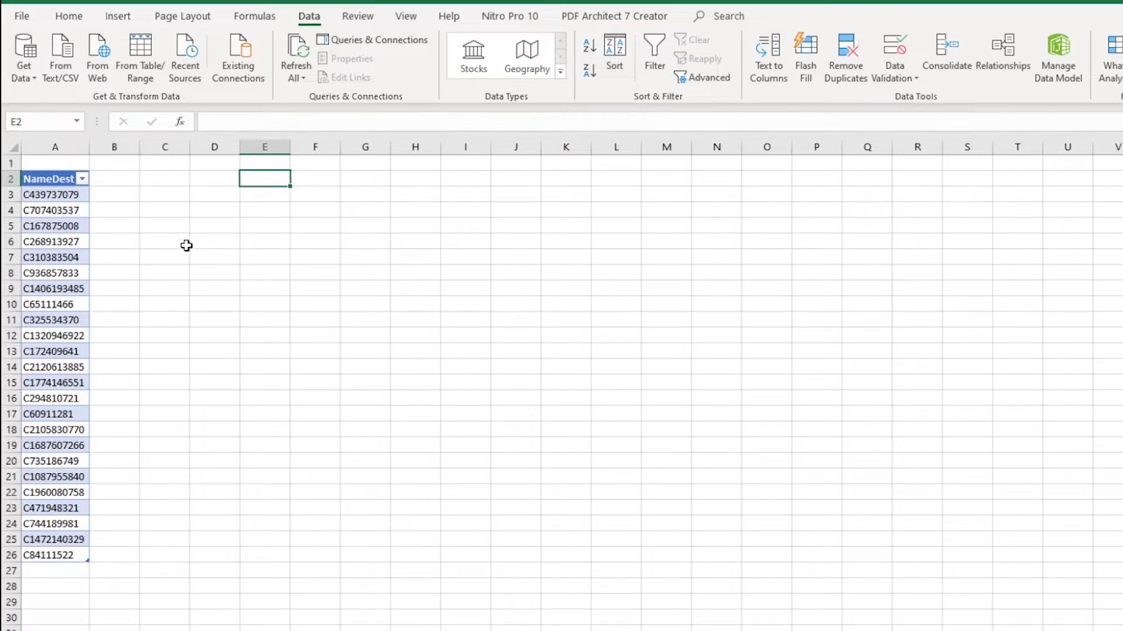
left_click(121, 18)
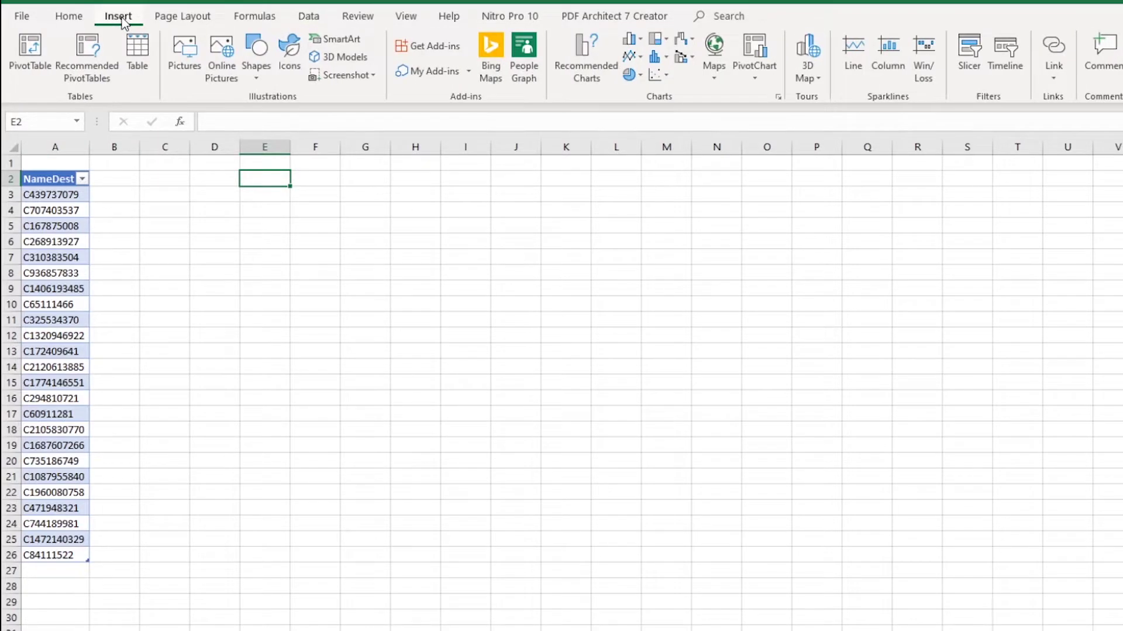
left_click(35, 60)
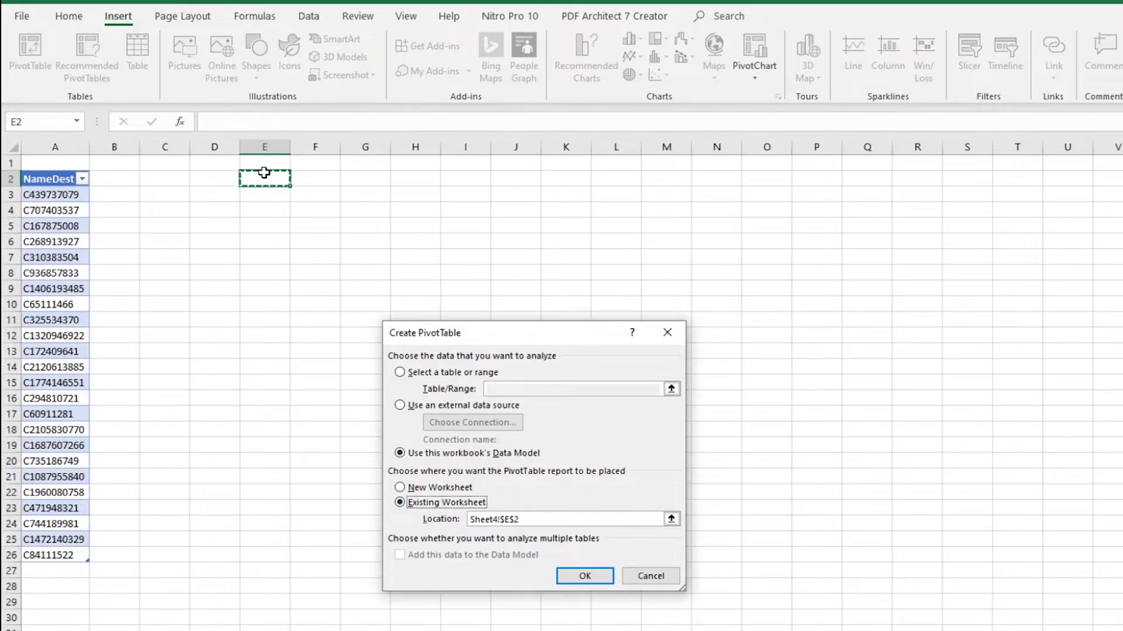
left_click(585, 577)
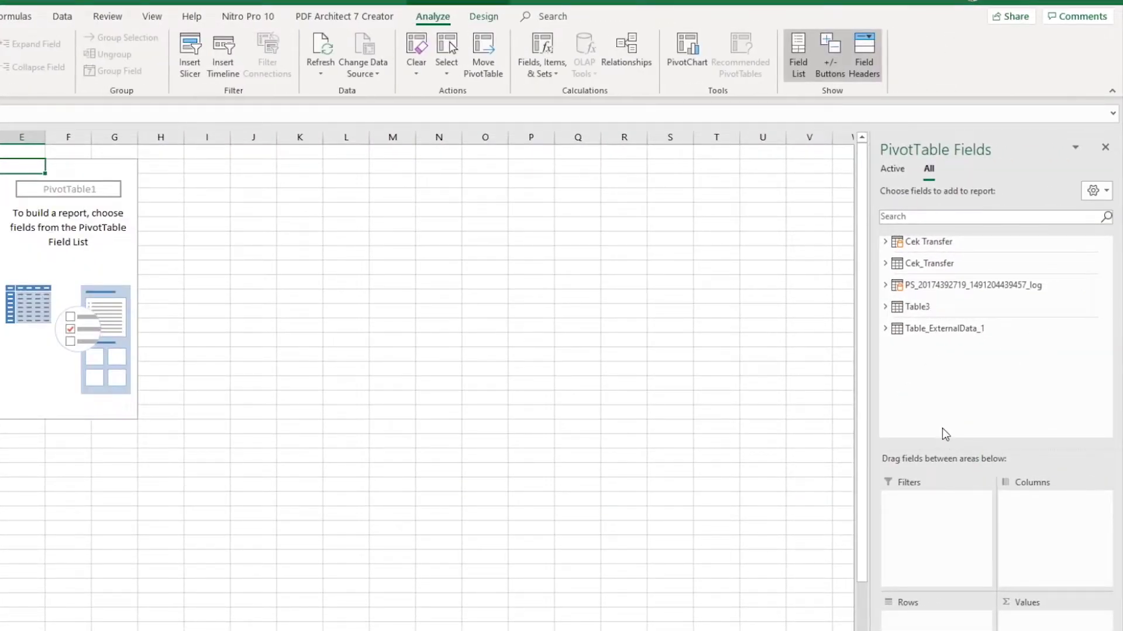
- Put Table3's NameDest in Rows and the log table's newbalanceDest in Values
left_click(890, 308)
left_click(886, 308)
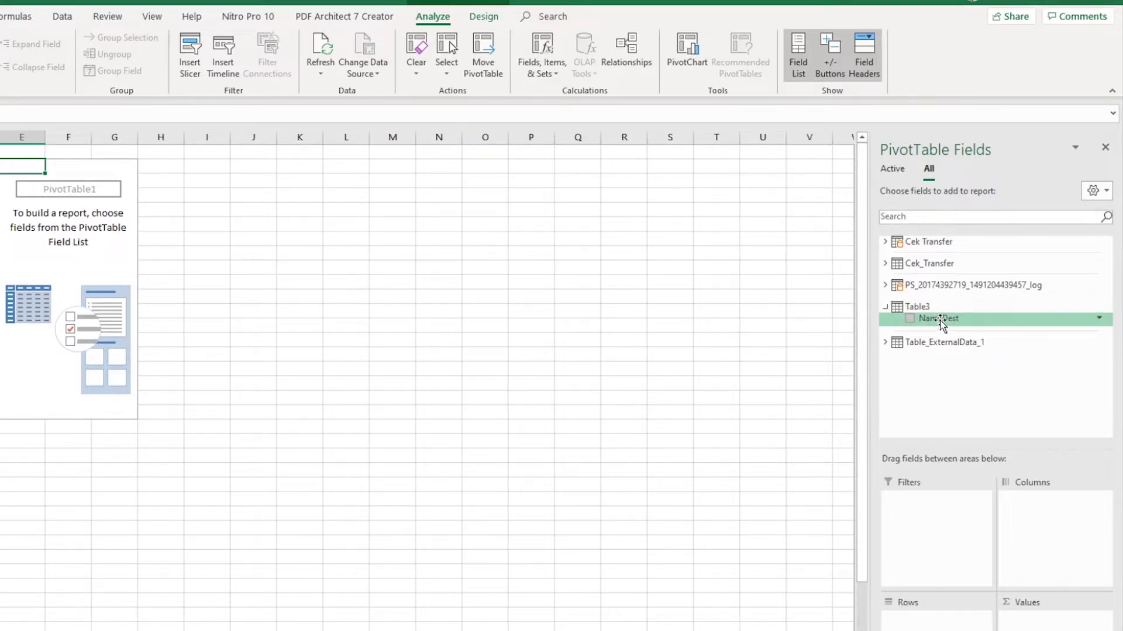
left_click_drag(941, 320, 931, 621)
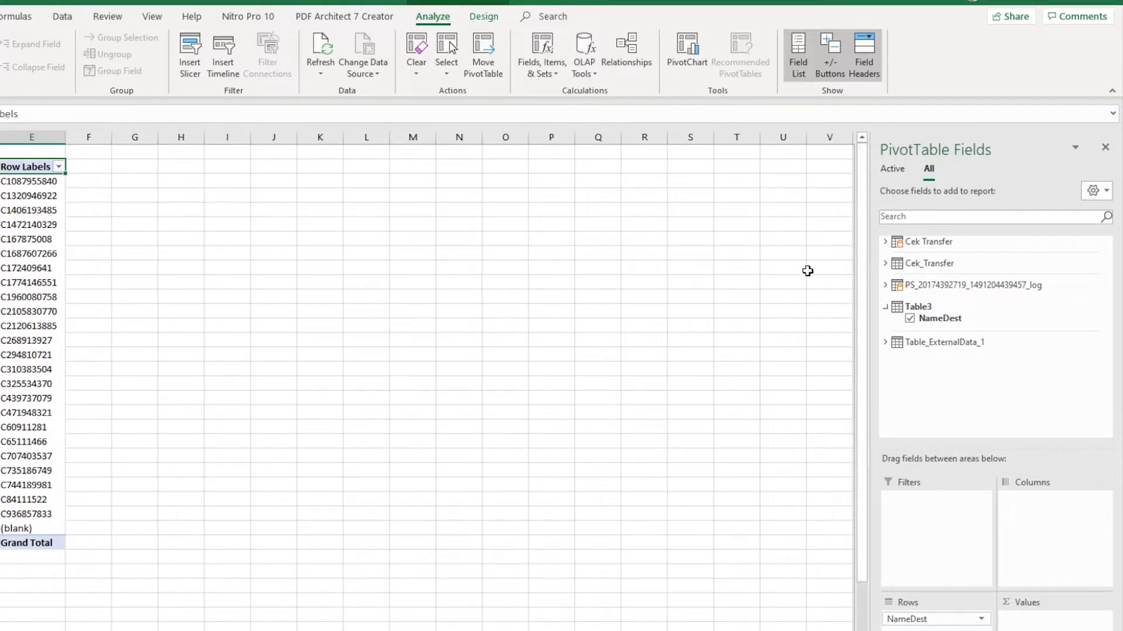
left_click(884, 286)
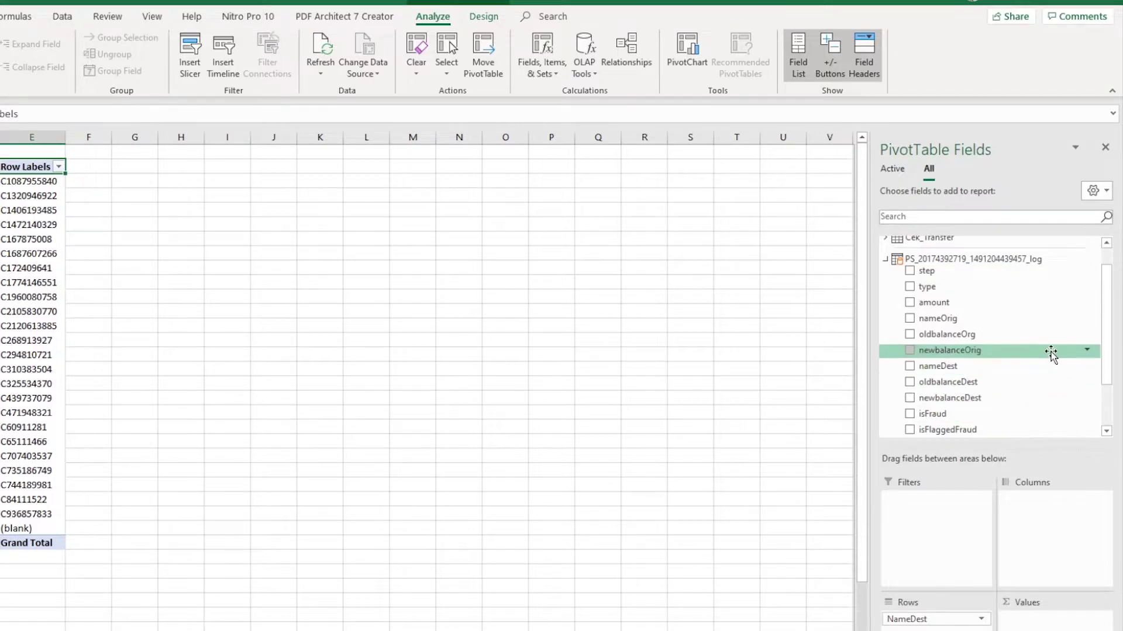
scroll(1103, 342, "down", 2)
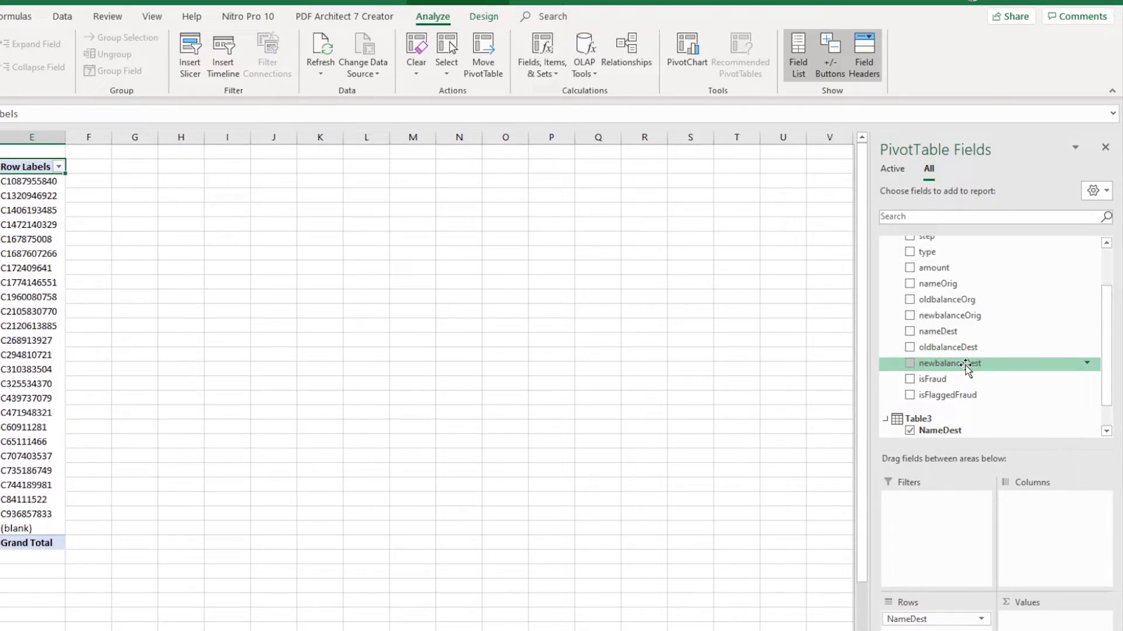
left_click_drag(966, 363, 1038, 591)
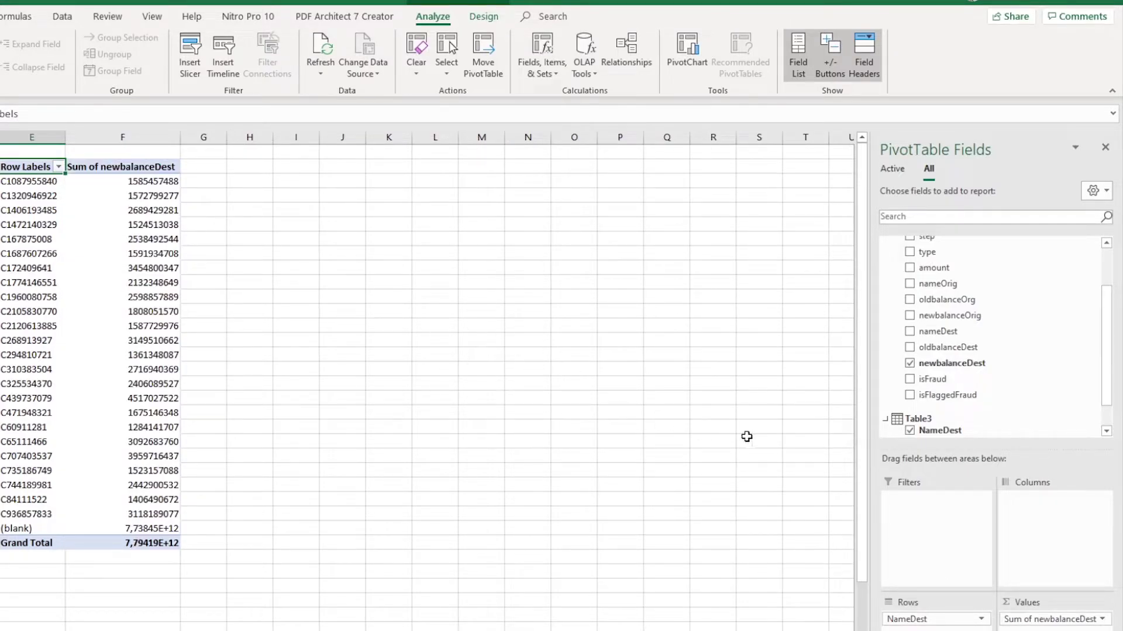
left_click_drag(1104, 315, 1105, 335)
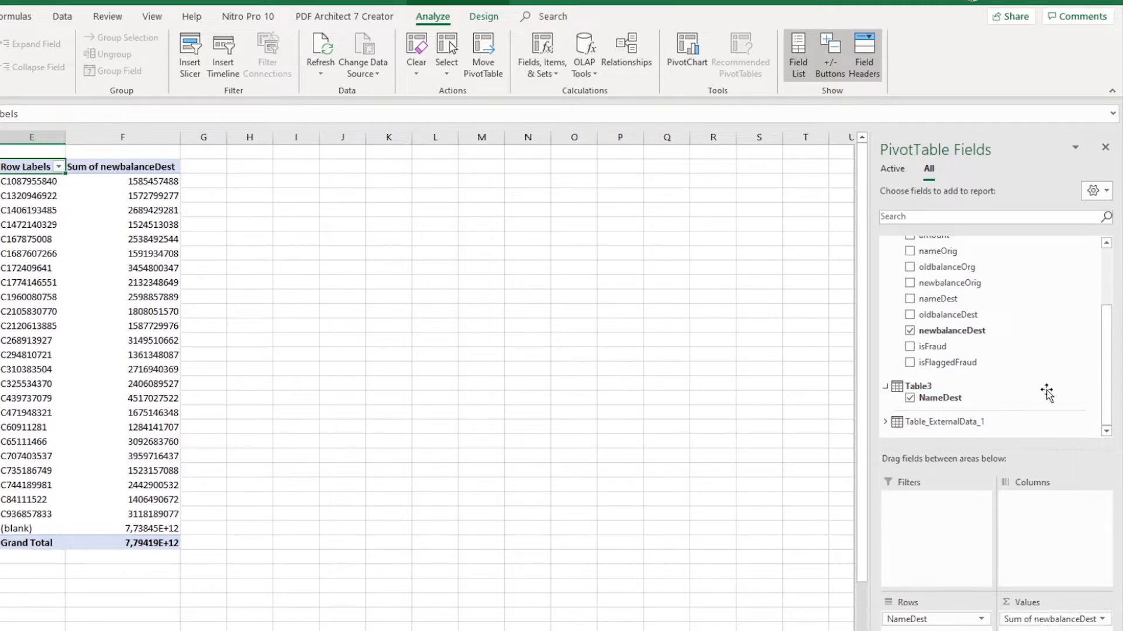
left_click_drag(1105, 387, 1102, 343)
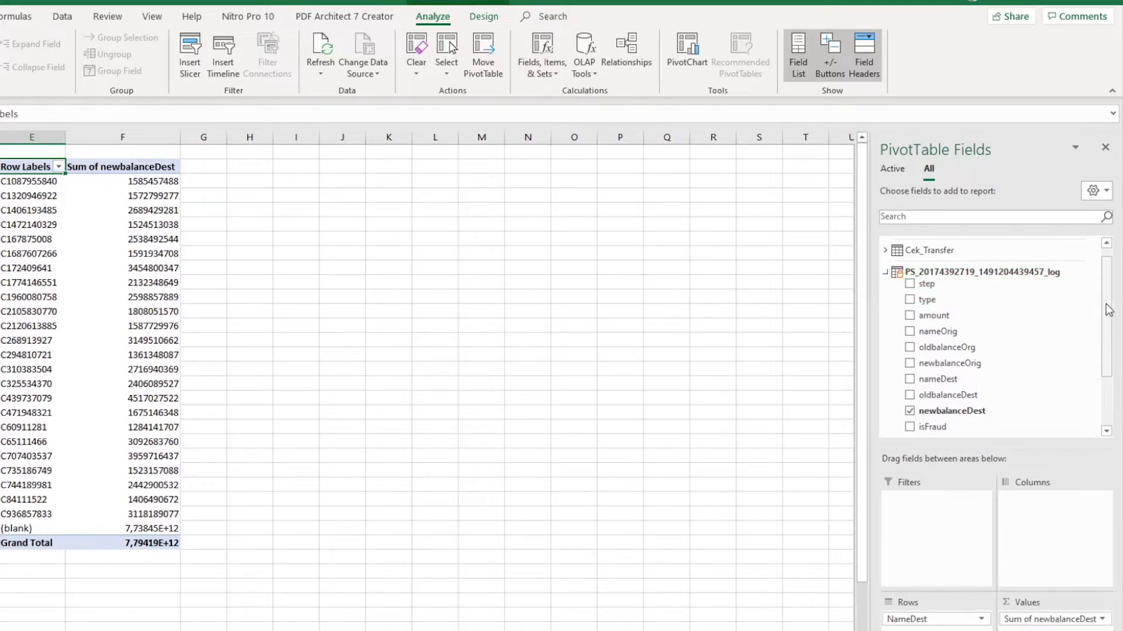
left_click_drag(1107, 333, 1116, 381)
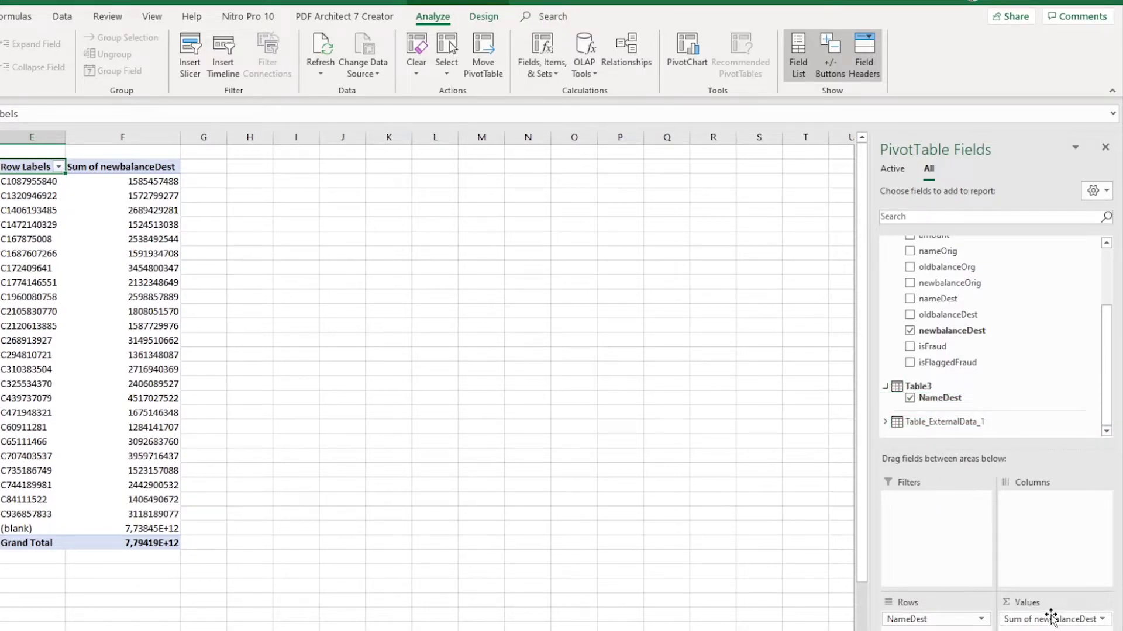
left_click_drag(1113, 359, 1112, 304)
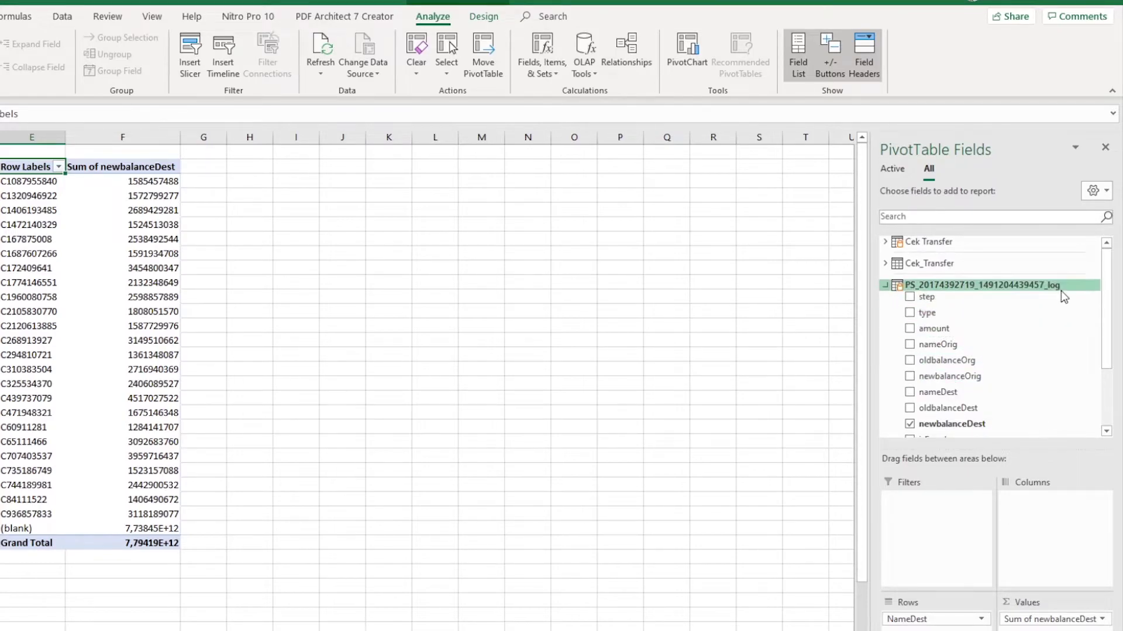
left_click_drag(1107, 287, 1107, 343)
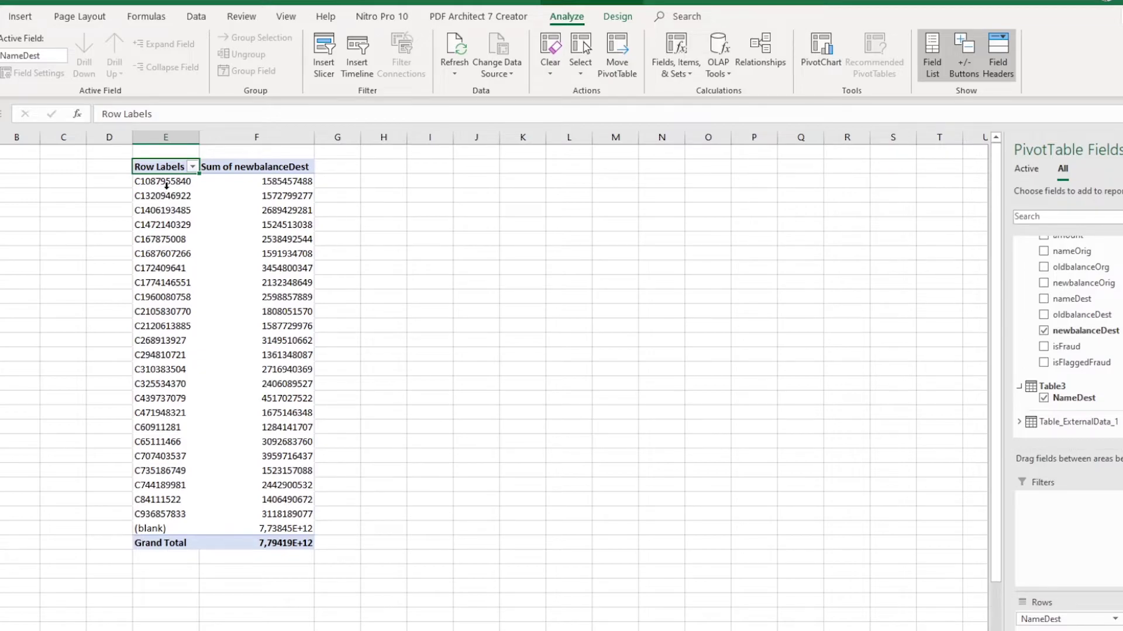
left_click(408, 183)
left_click(246, 182)
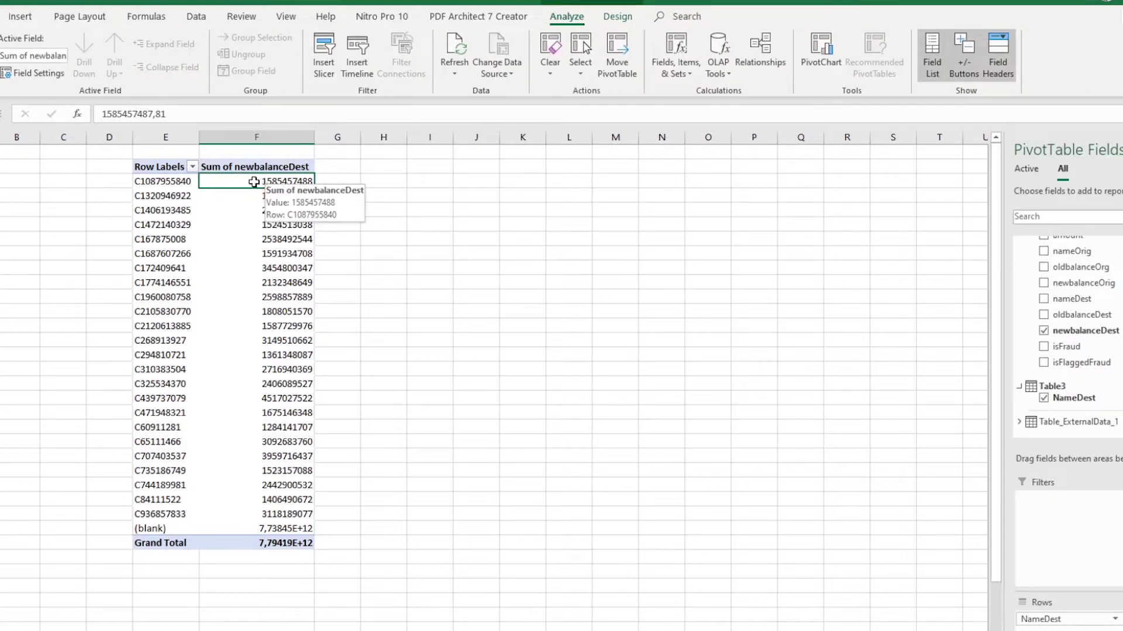
double_click(253, 181)
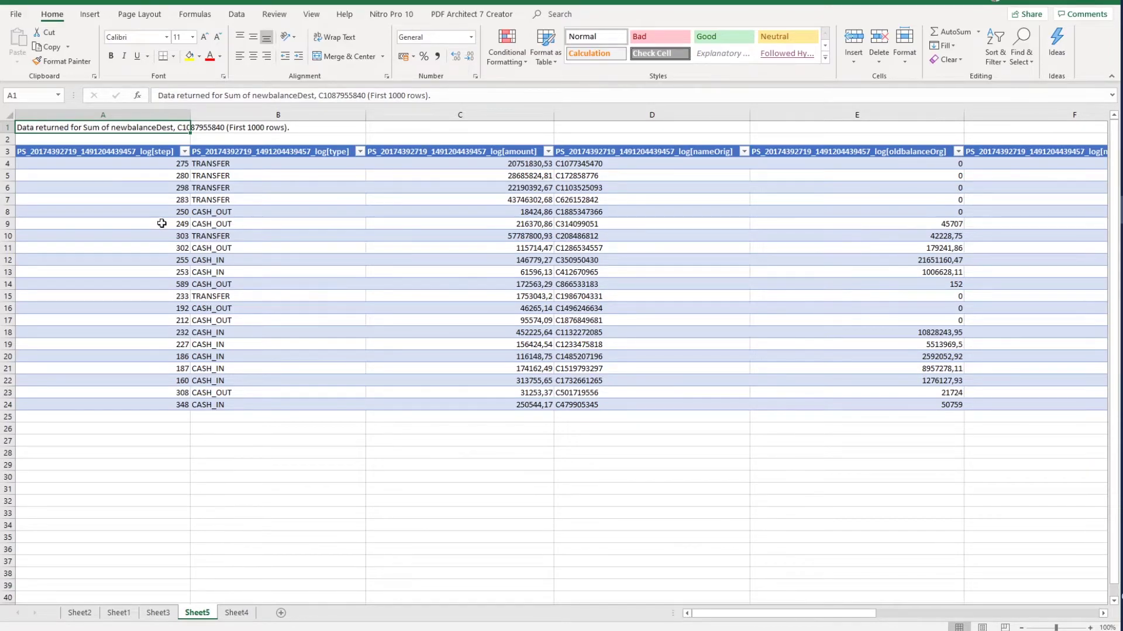
left_click(381, 132)
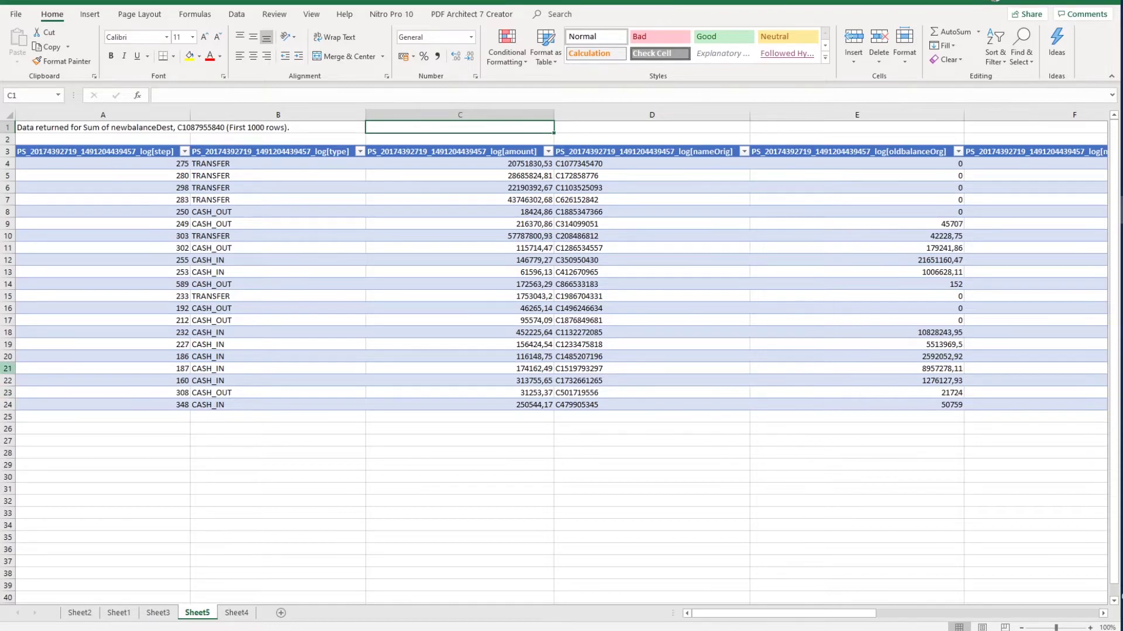
left_click(275, 147)
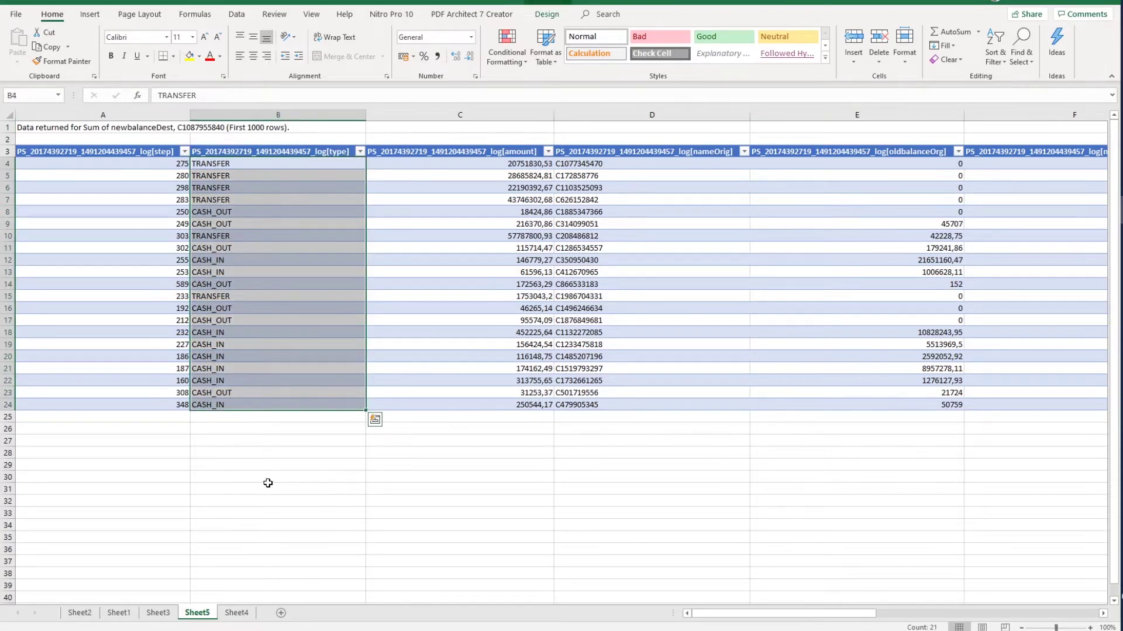
left_click(267, 484)
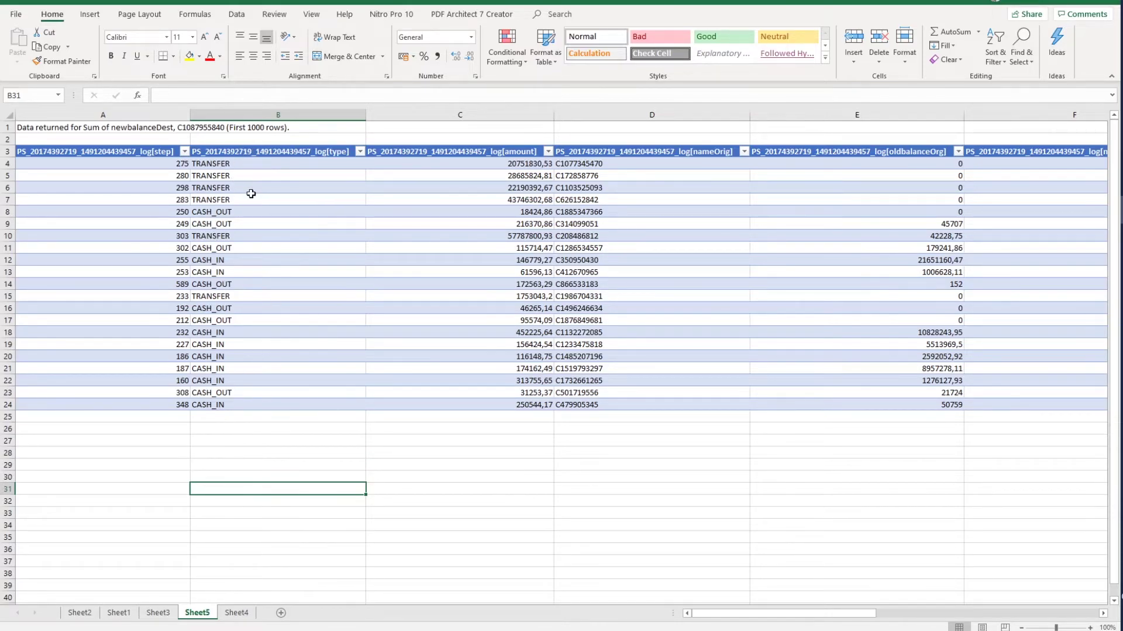
- Browse the detail rows around the first TRANSFER entry and its amount value
left_click(241, 374)
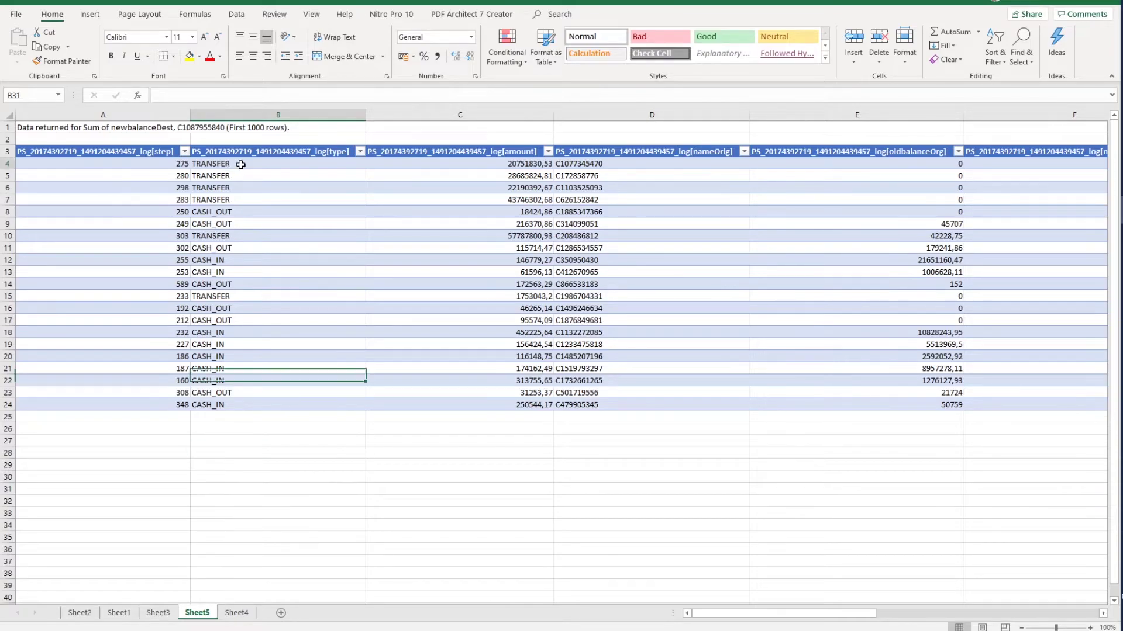
left_click(241, 164)
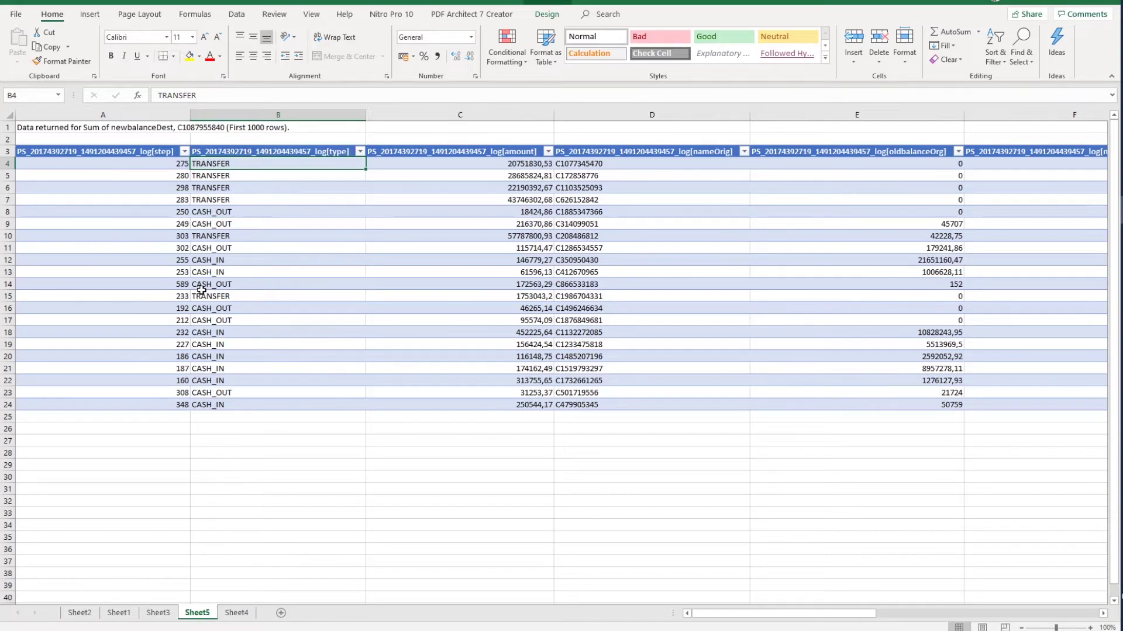
key("Right")
key("Right")
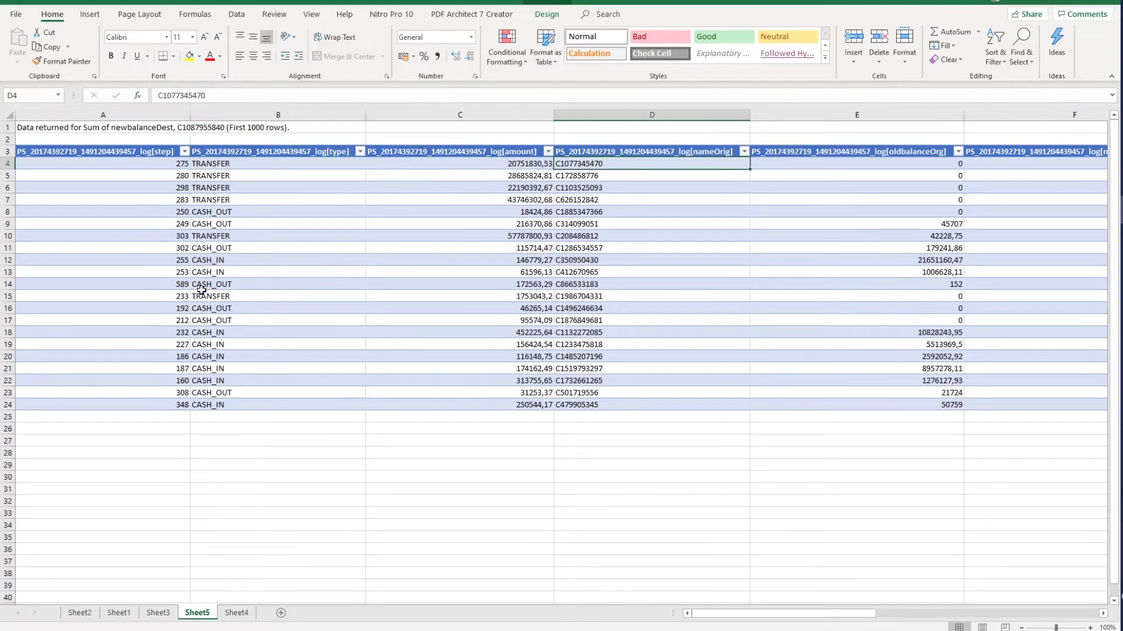
key("Left")
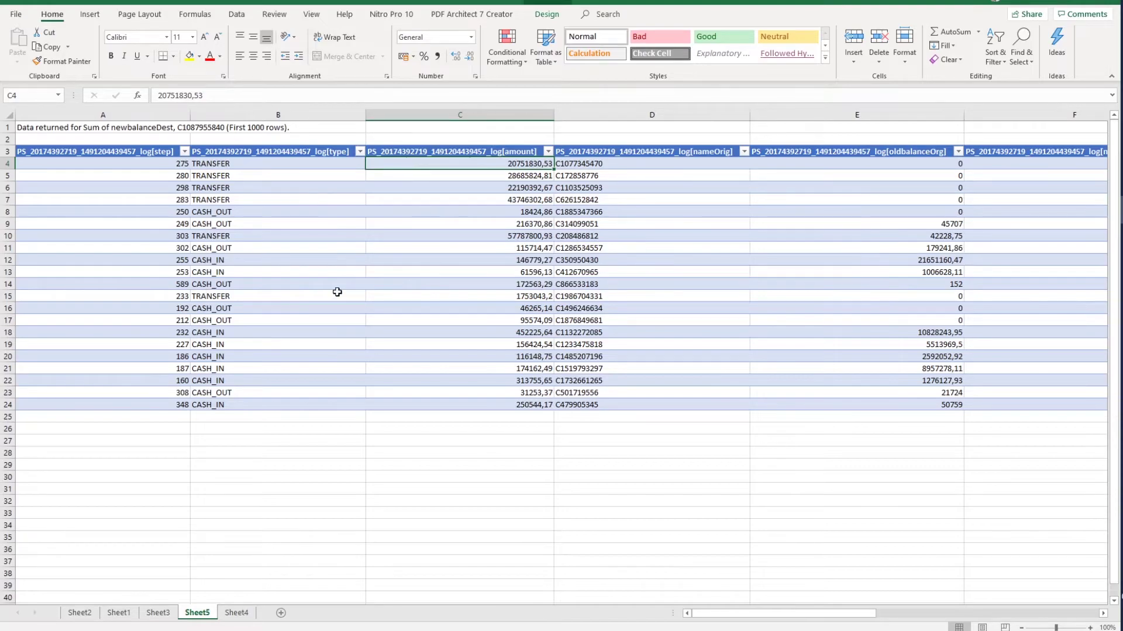
left_click_drag(870, 614, 906, 618)
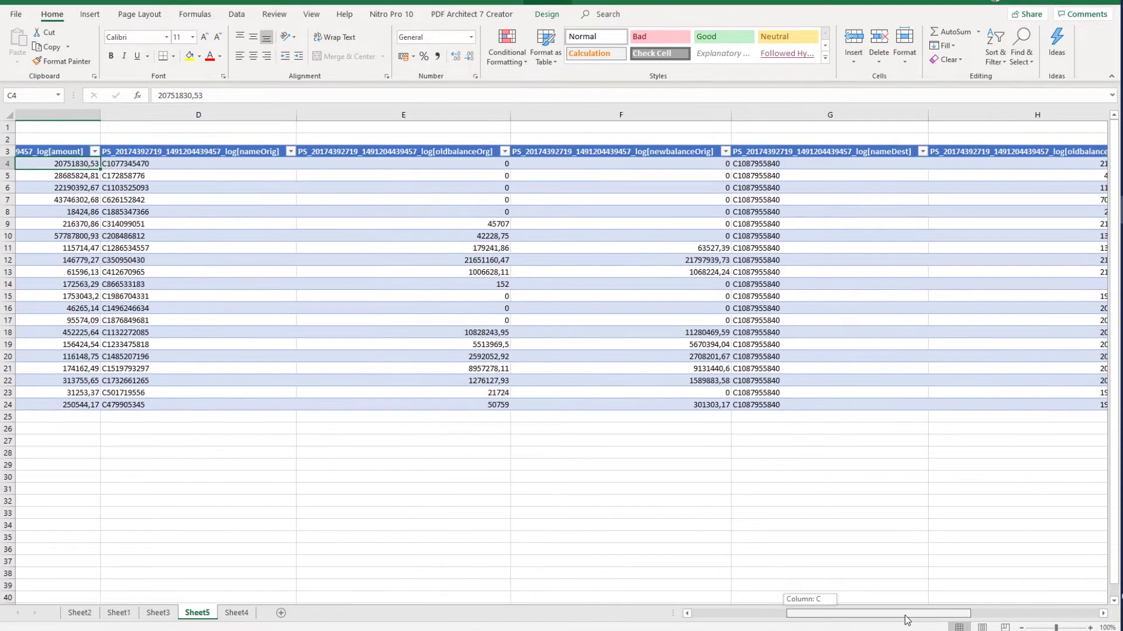
left_click_drag(905, 619, 746, 621)
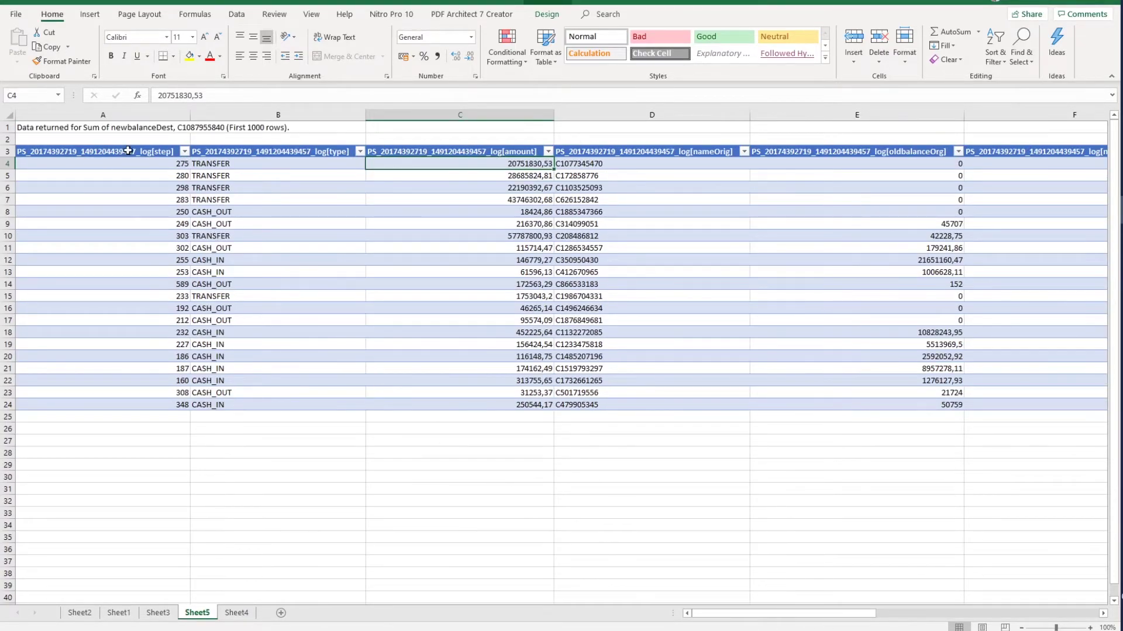
- Sort the Sheet5 detail rows by step in ascending order, 160 up to 589
left_click(184, 152)
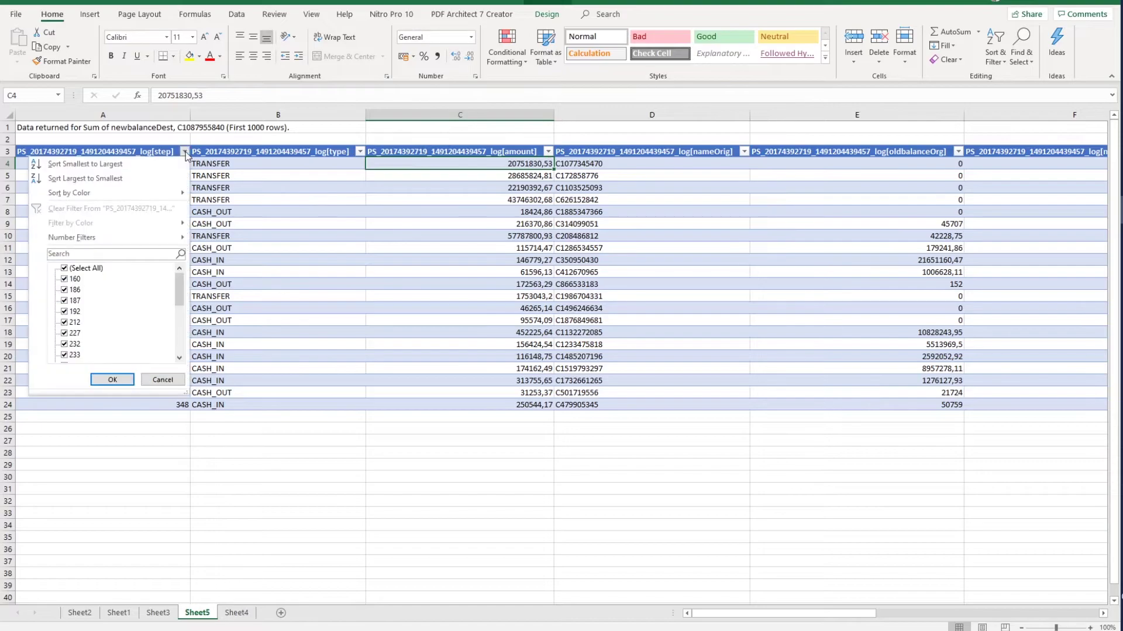
left_click(145, 166)
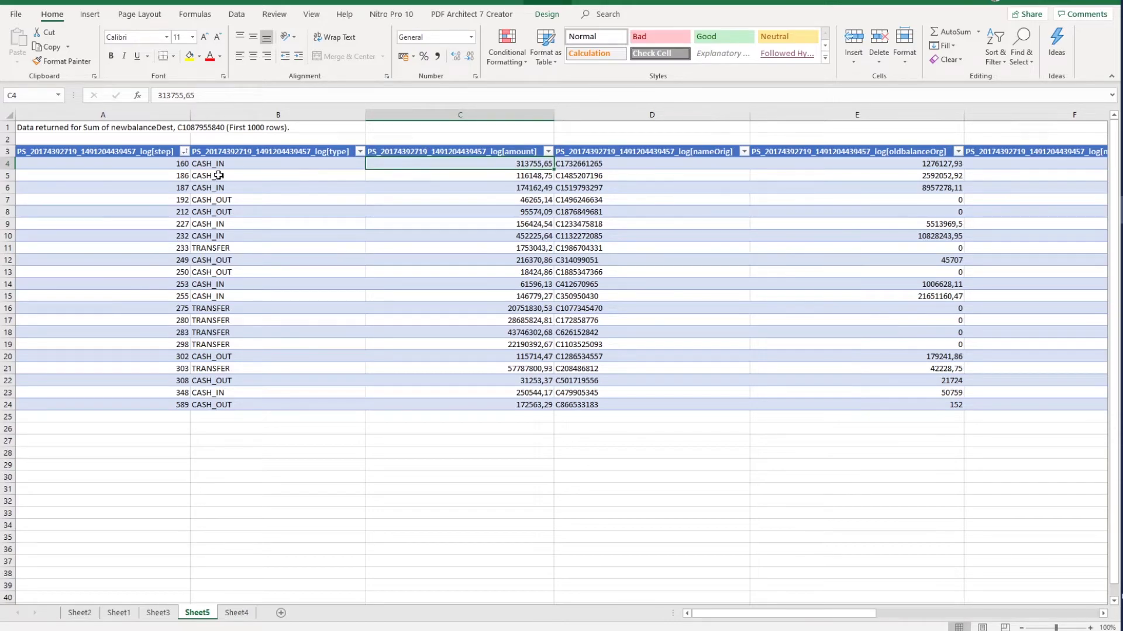
- Check the oldbalanceDest and newbalanceDest values show thousand separators and two decimals, e.g. 194.614.654,25
key("Right")
key("Right")
key("Right")
key("Down")
key("Down")
key("Down")
key("Up")
key("Up")
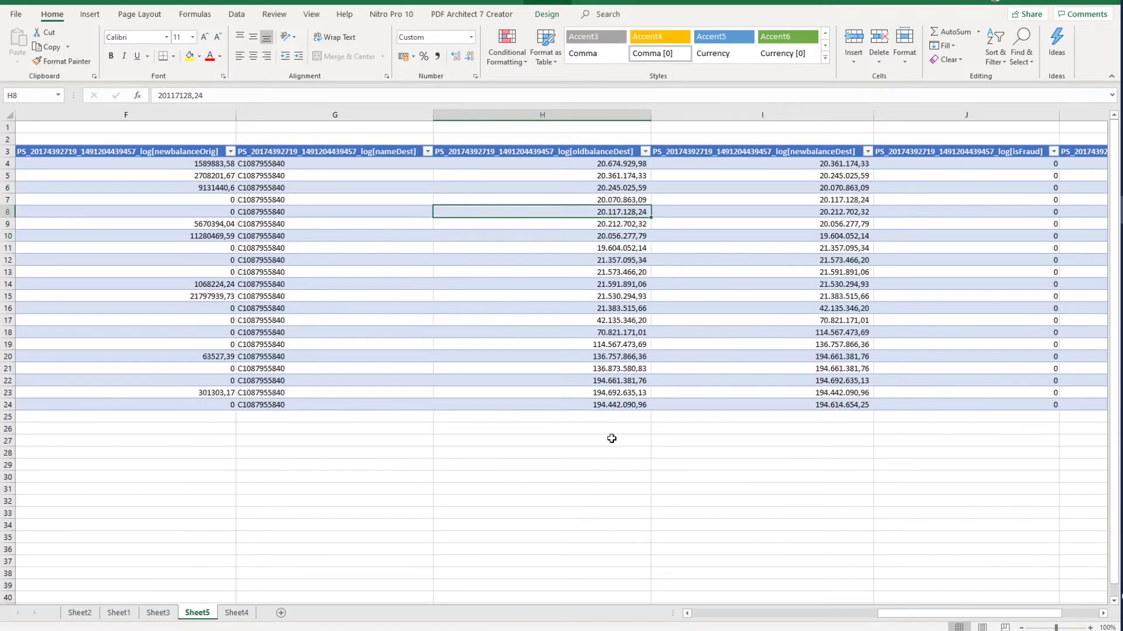
key("Right")
key("Up")
key("Up")
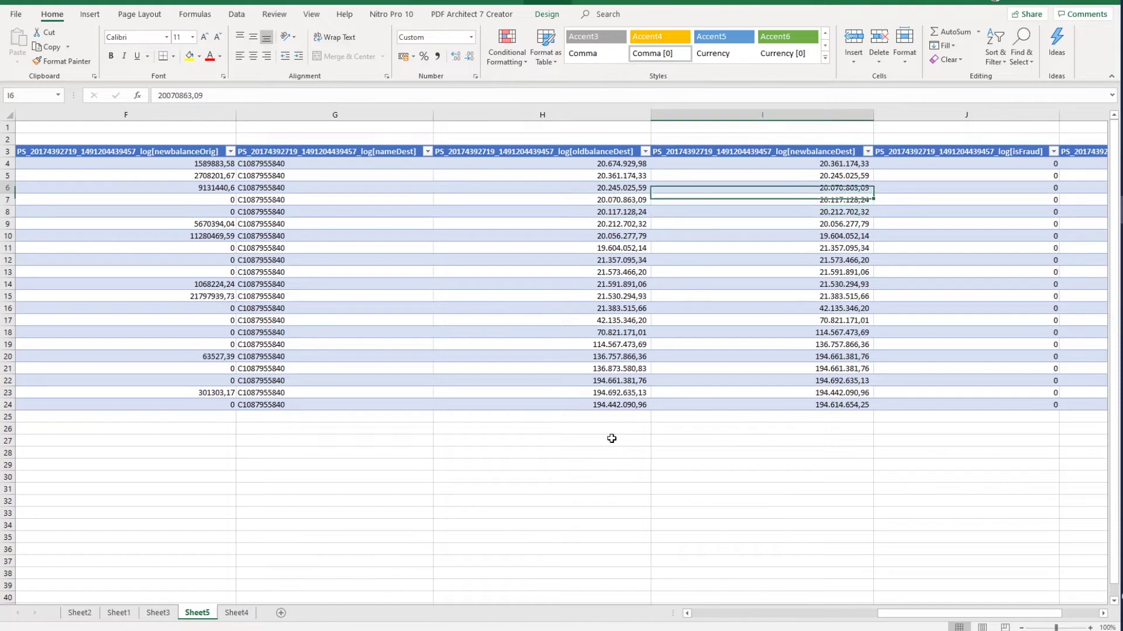
key("Up")
key("Up")
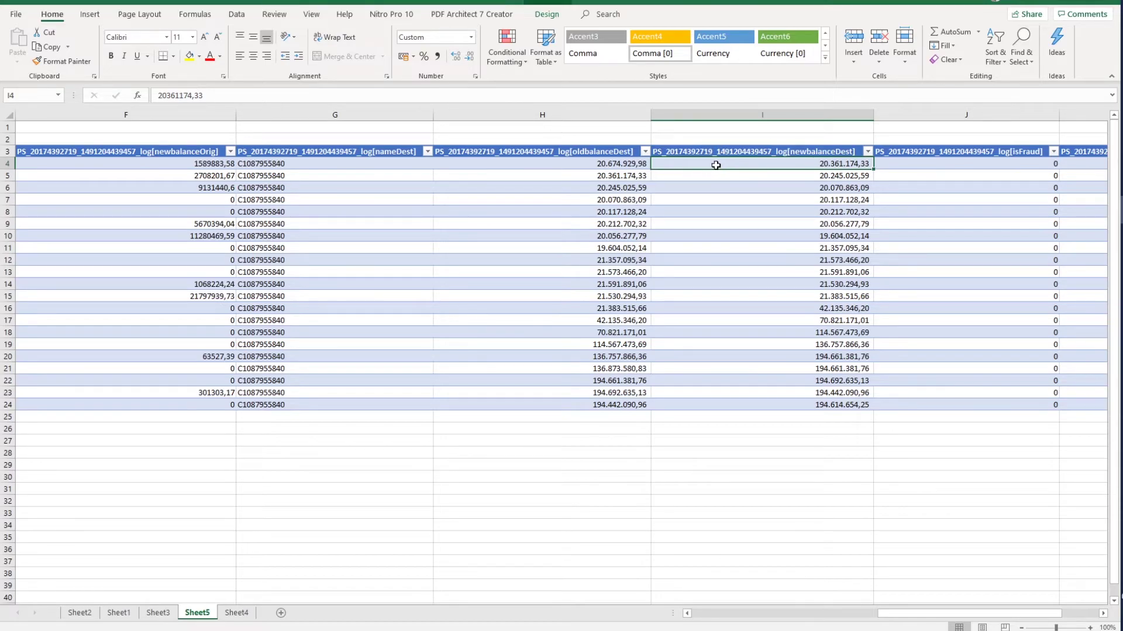
left_click(606, 177)
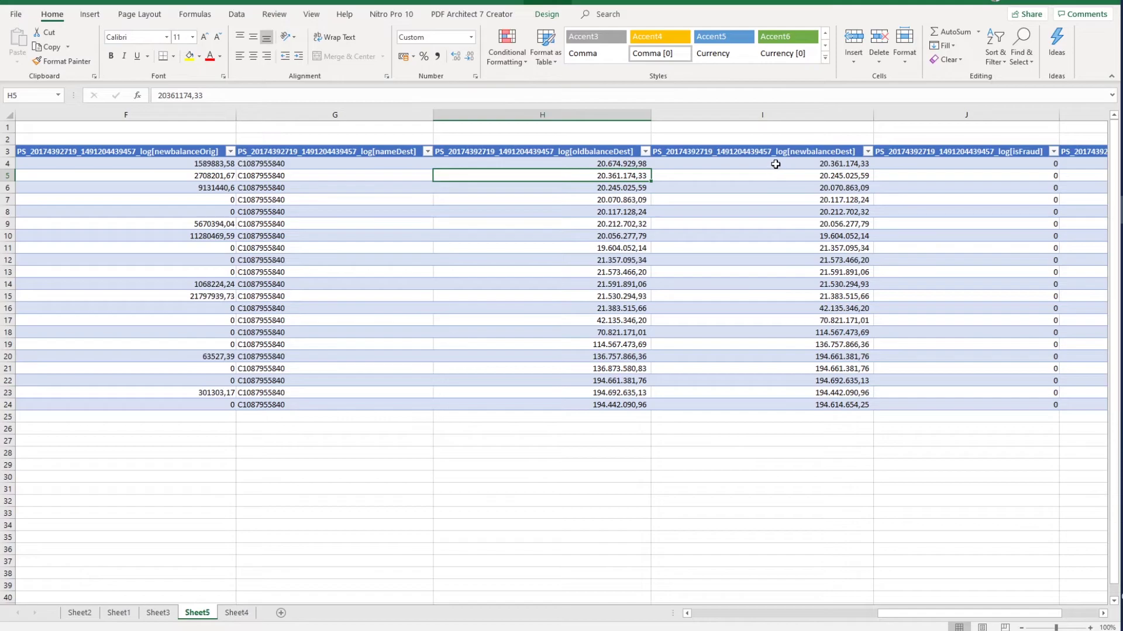
left_click(752, 396)
left_click(633, 405)
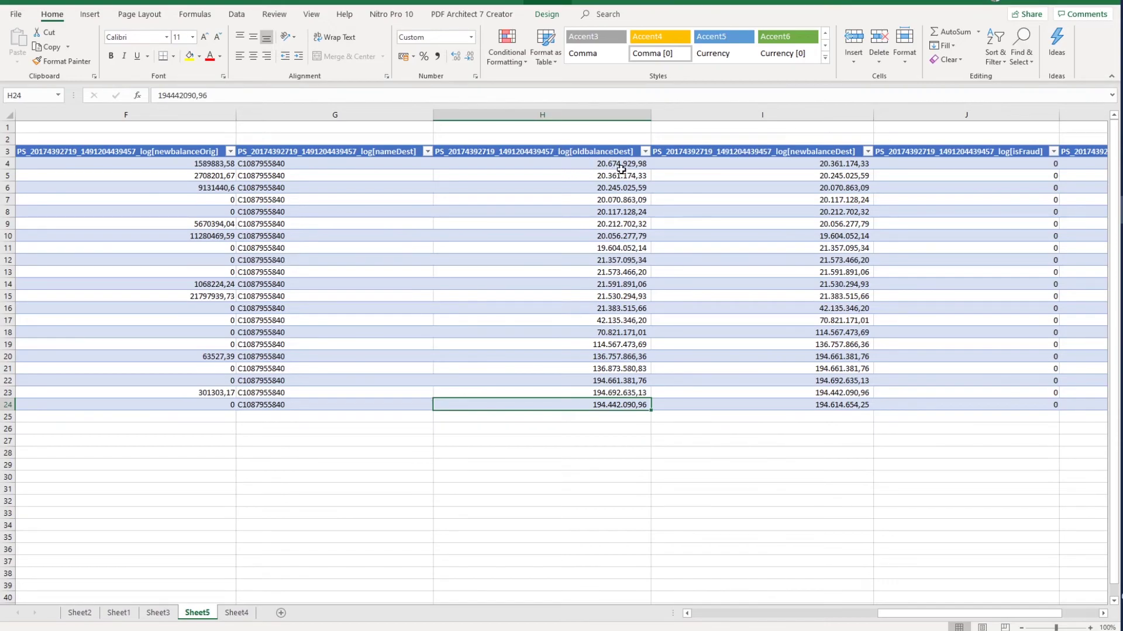
- Select the oldbalanceDest and newbalanceDest columns to confirm the two-decimal thousands format
left_click(603, 152)
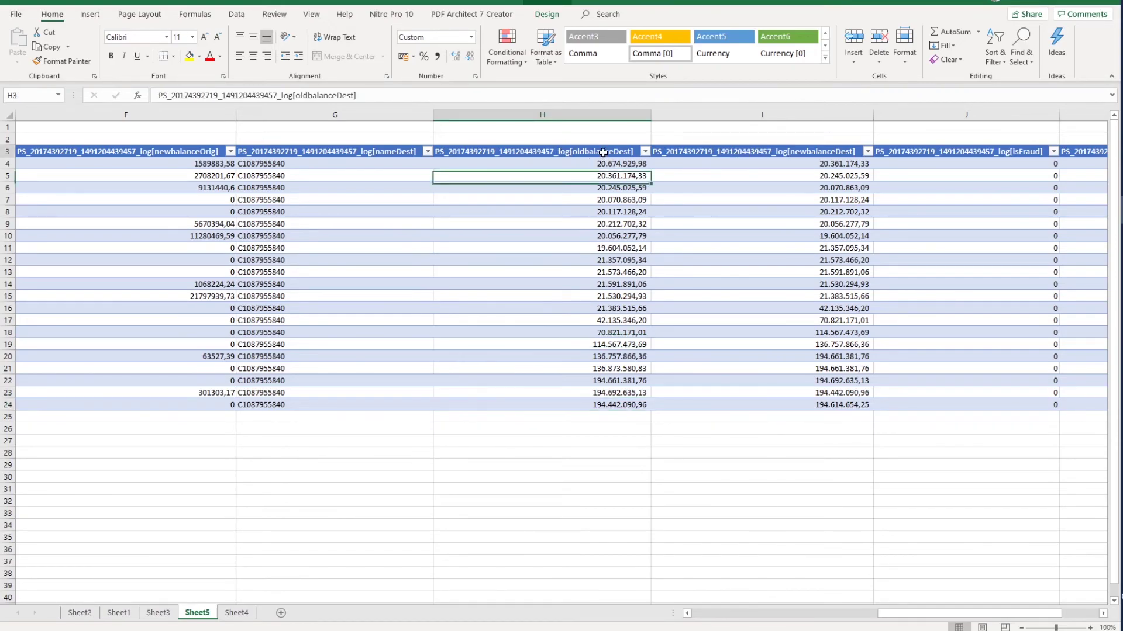
left_click(682, 153)
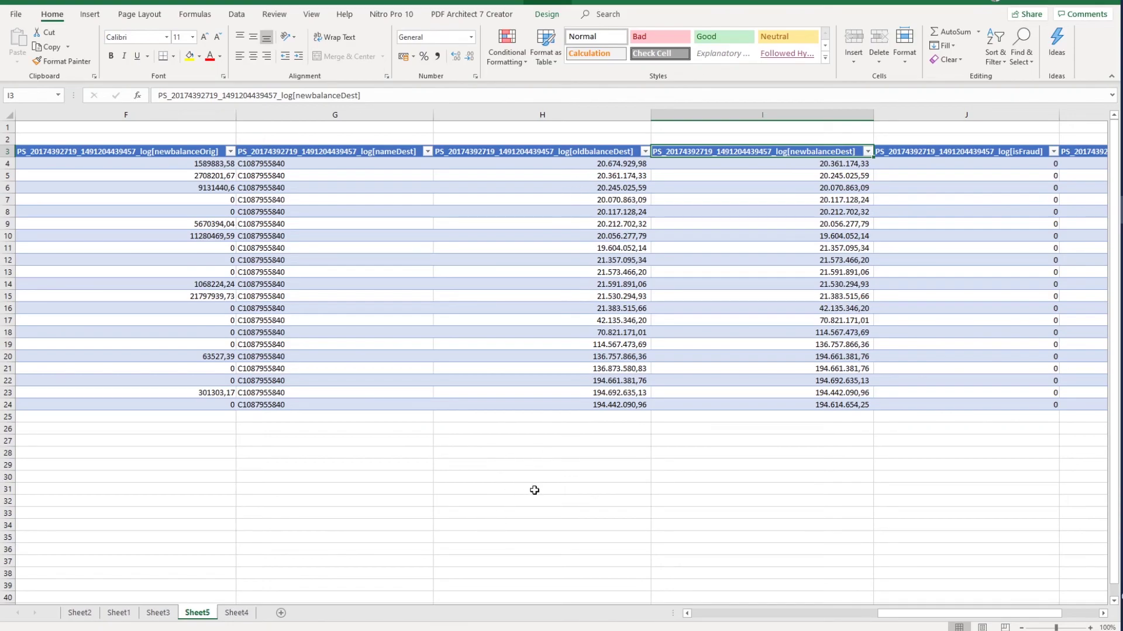
left_click_drag(886, 614, 783, 617)
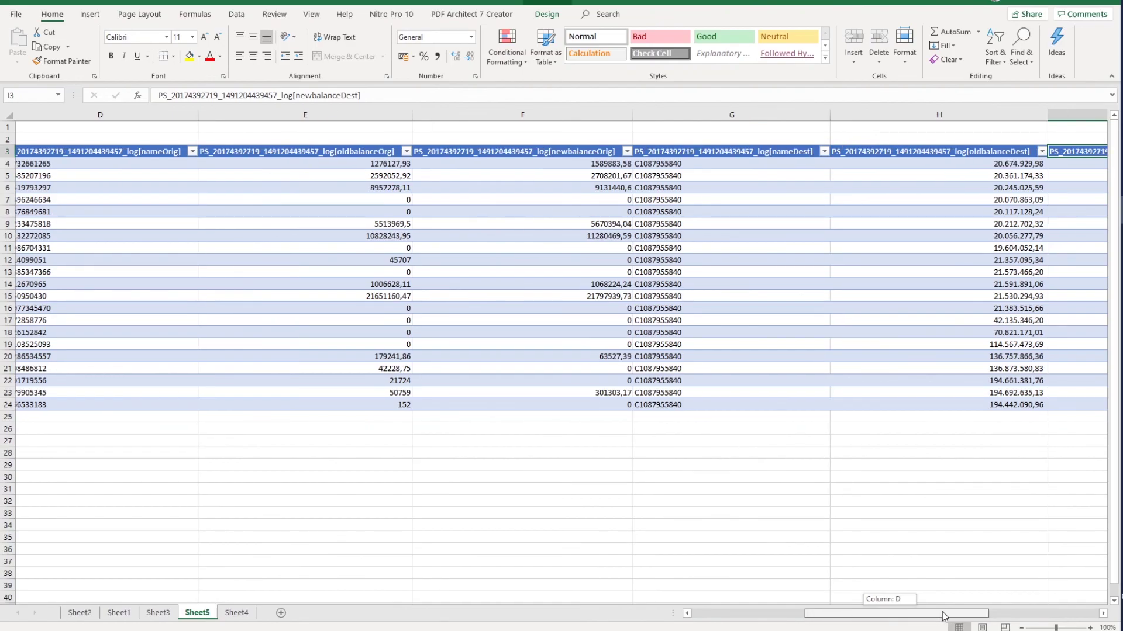
left_click_drag(942, 617, 1043, 615)
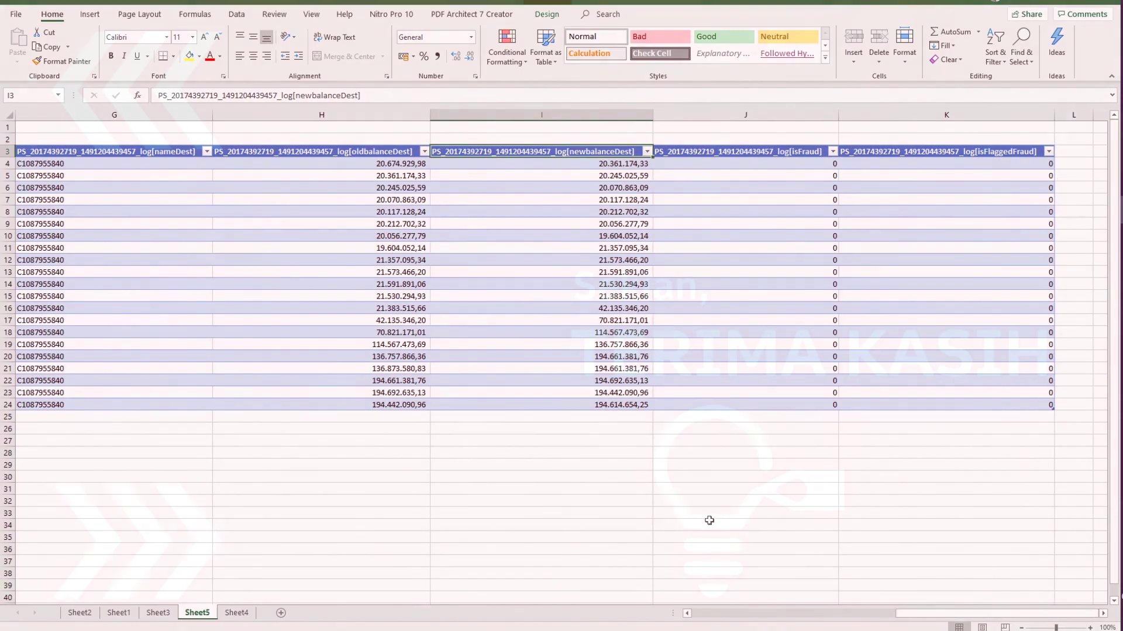